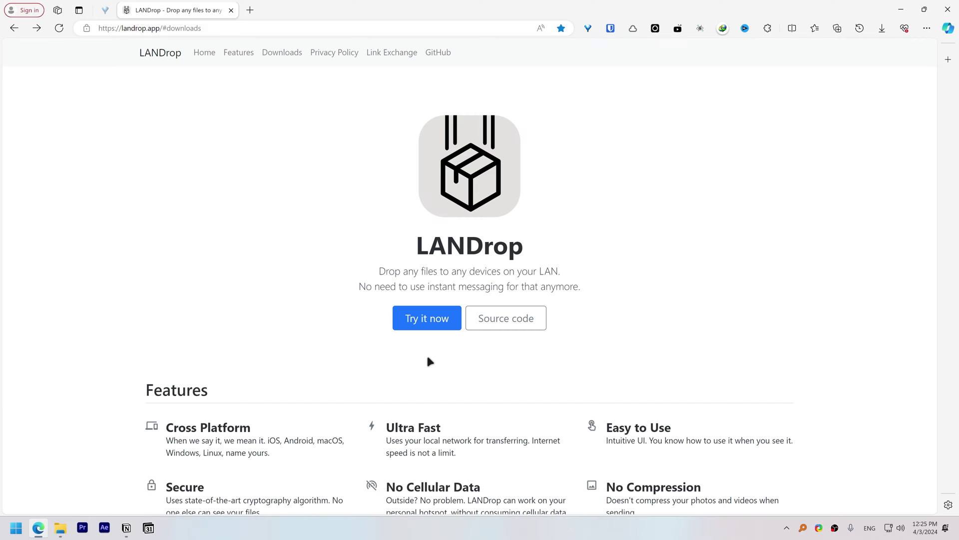
Extract LANDrop-latest-win.zip into its own folder and open the extracted LANDrop program folder.
{"action": "left_click", "coordinate": [426, 318]}
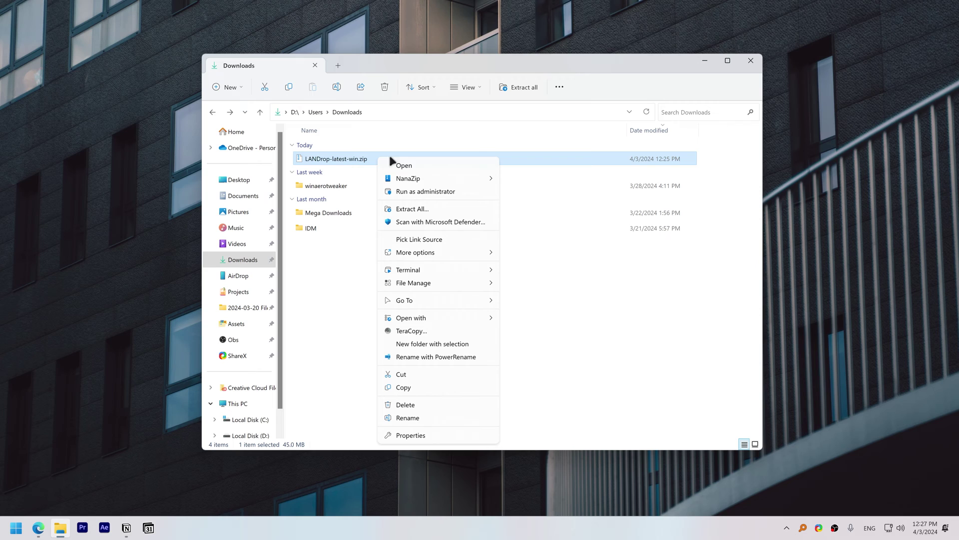
{"action": "mouse_move", "coordinate": [470, 175]}
{"action": "left_click", "coordinate": [530, 204]}
{"action": "double_click", "coordinate": [459, 175]}
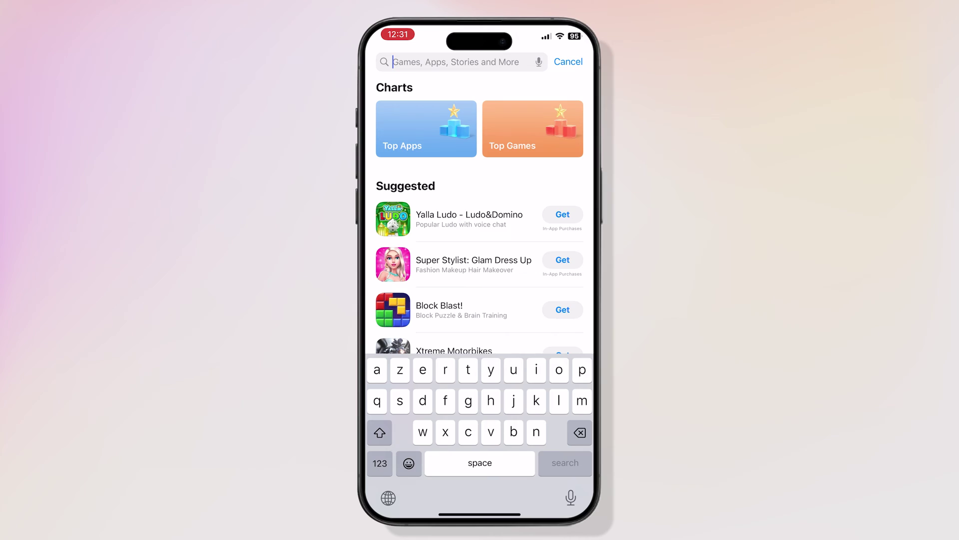
Search for landrop, then accept the incoming RPReplay video from the iPhone in LANDrop.
{"action": "type", "text": "landrop"}
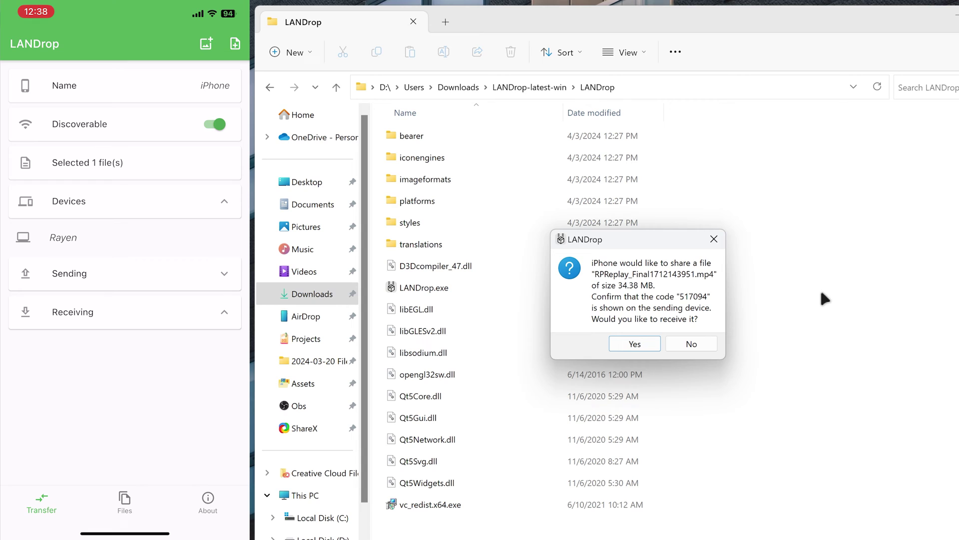
{"action": "left_click", "coordinate": [631, 344]}
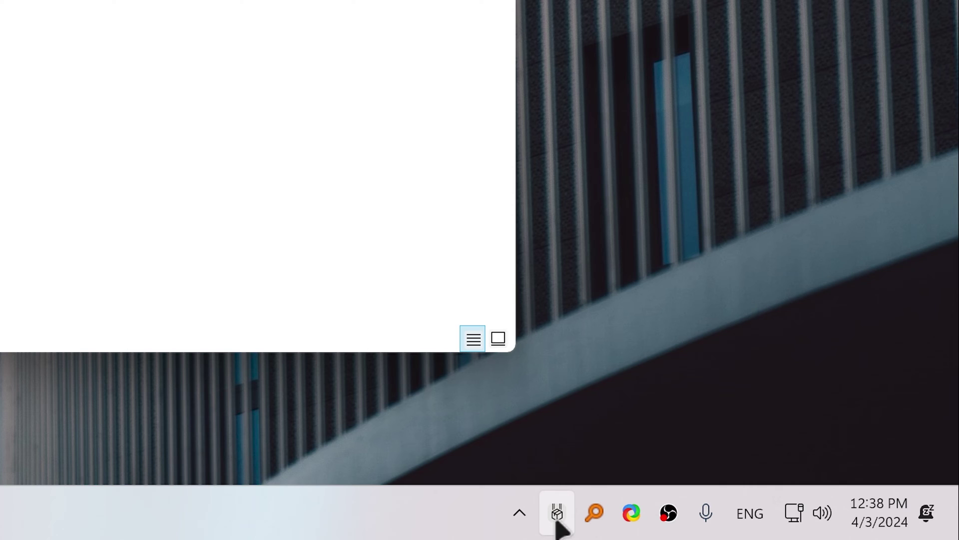
Pick an image from Pictures > MyerSplash in LANDrop and send it to the iPhone.
{"action": "left_click", "coordinate": [558, 514]}
{"action": "left_click", "coordinate": [469, 285]}
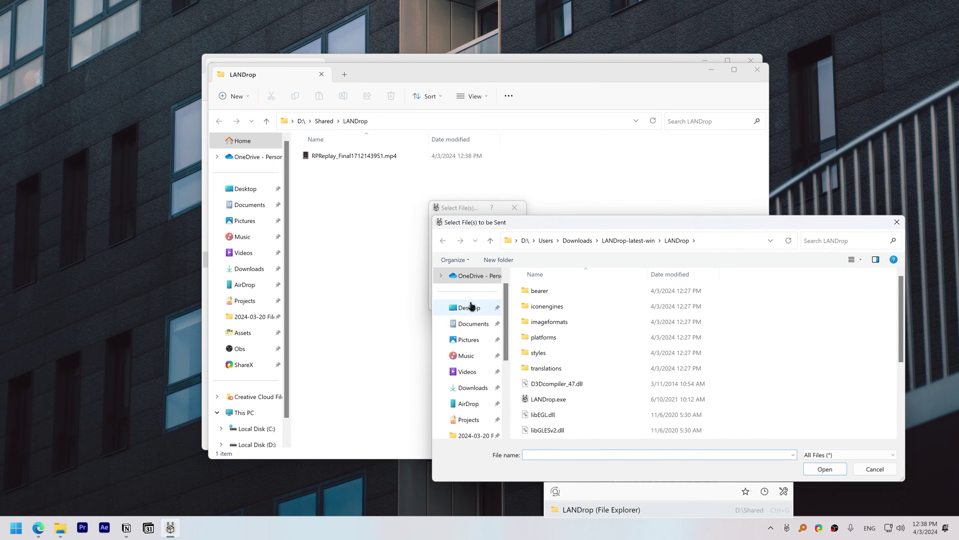
{"action": "left_click", "coordinate": [468, 340]}
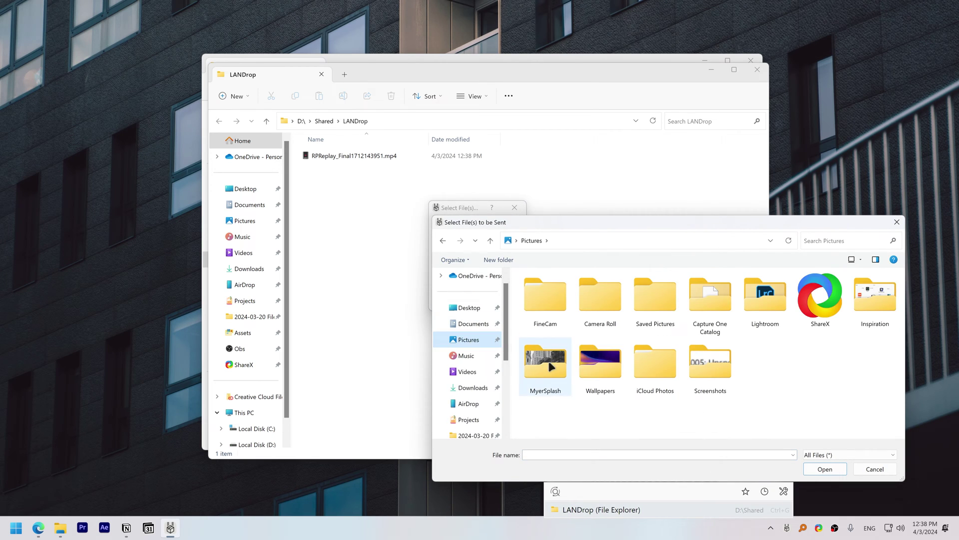
{"action": "double_click", "coordinate": [546, 361]}
{"action": "left_click", "coordinate": [544, 320]}
{"action": "double_click", "coordinate": [544, 320]}
{"action": "left_click", "coordinate": [470, 306]}
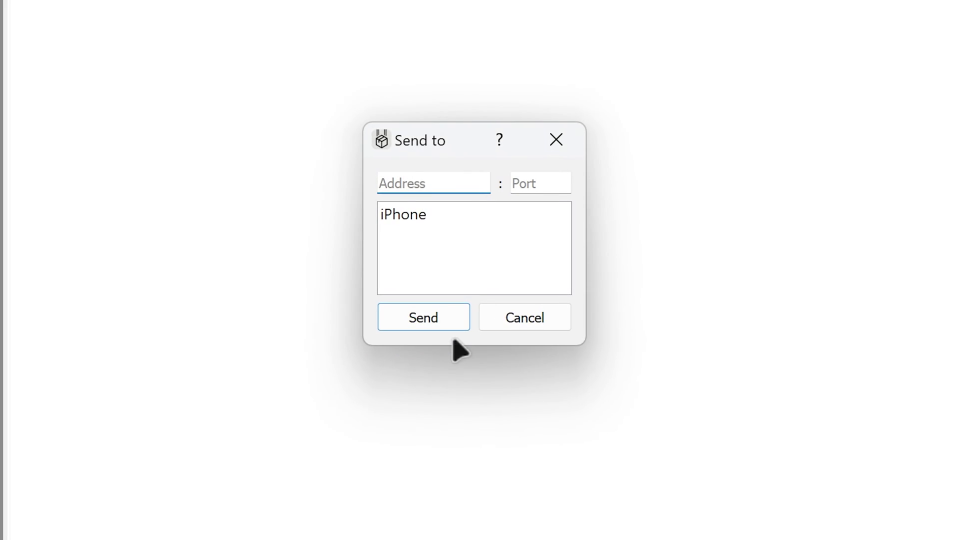
{"action": "left_click", "coordinate": [403, 226]}
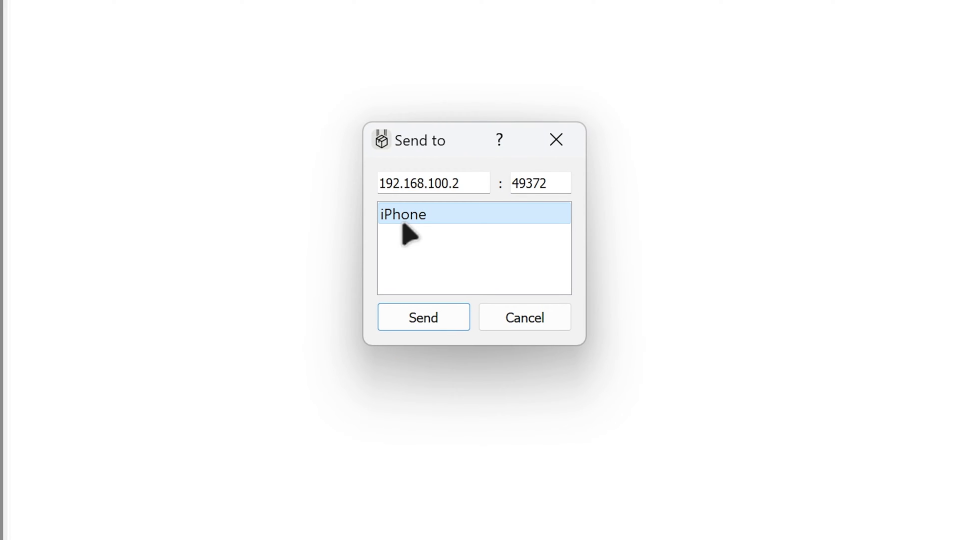
{"action": "left_click", "coordinate": [429, 324]}
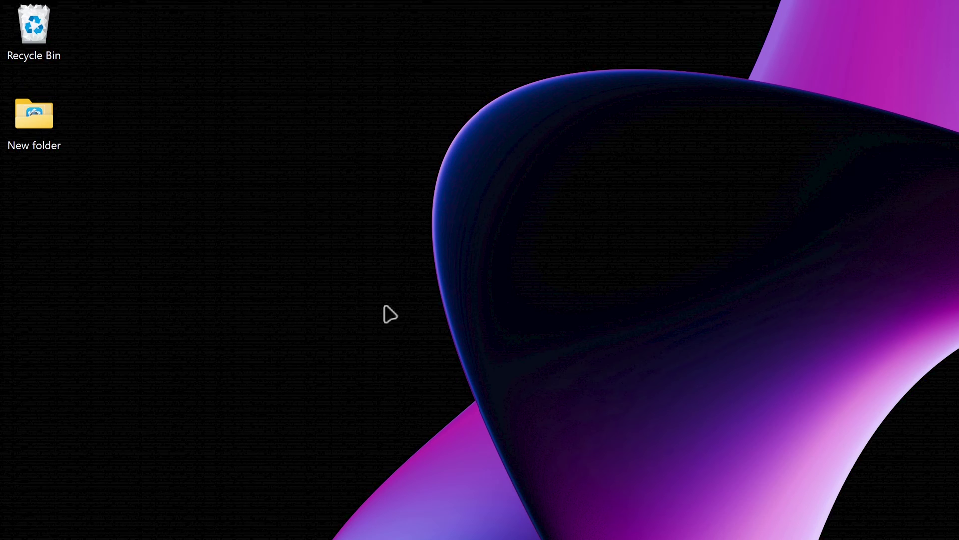
Create a new desktop folder named Airdrop.
{"action": "right_click", "coordinate": [149, 214]}
{"action": "mouse_move", "coordinate": [300, 519]}
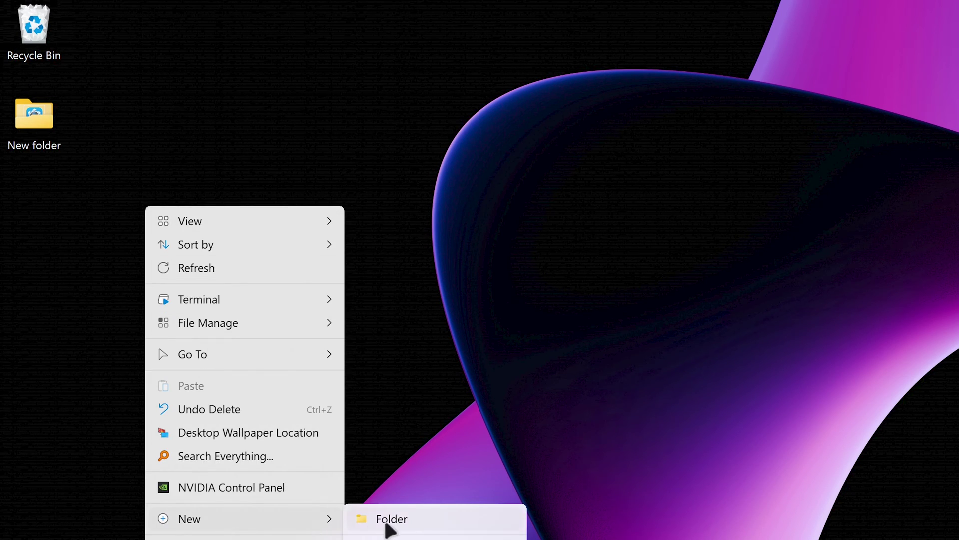
{"action": "left_click", "coordinate": [388, 527]}
{"action": "type", "text": "Airdrop"}
{"action": "key", "text": "Return"}
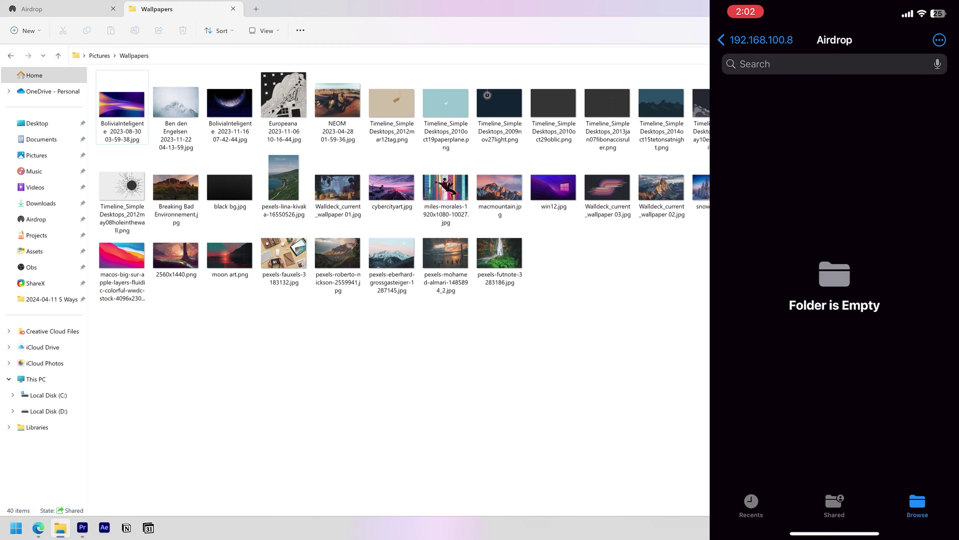
Select all 40 wallpaper images and copy them into D:\Airdrop.
{"action": "left_click_drag", "start_coordinate": [700, 369], "coordinate": [146, 131]}
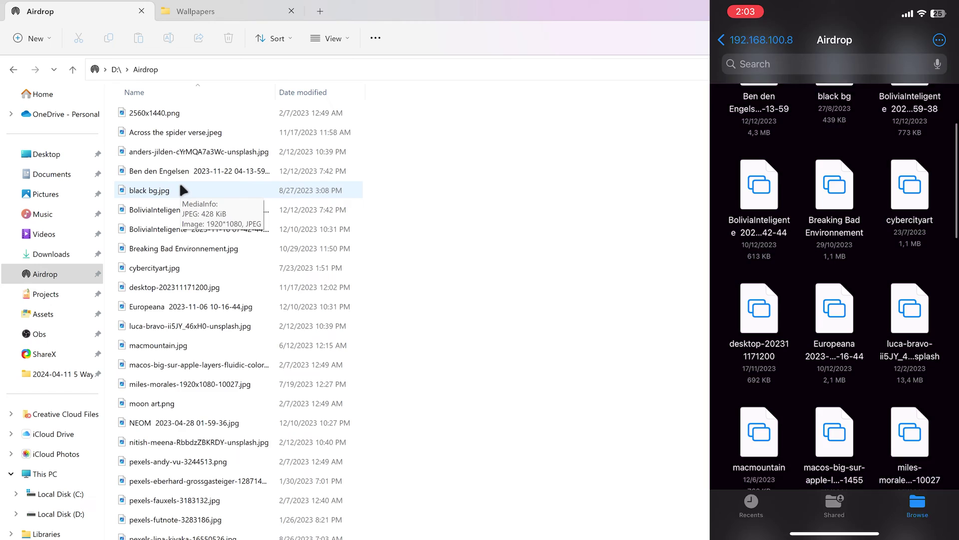
{"action": "scroll", "coordinate": [179, 182], "scroll_direction": "down", "scroll_amount": 4}
{"action": "scroll", "coordinate": [179, 182], "scroll_direction": "up", "scroll_amount": 4}
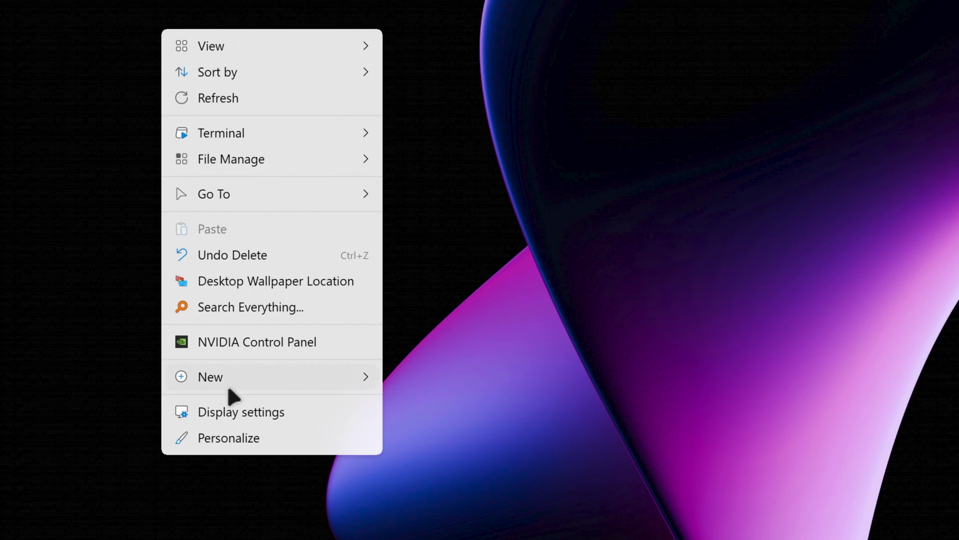
Create another new desktop folder named Airdrop.
{"action": "mouse_move", "coordinate": [227, 385]}
{"action": "left_click", "coordinate": [429, 377]}
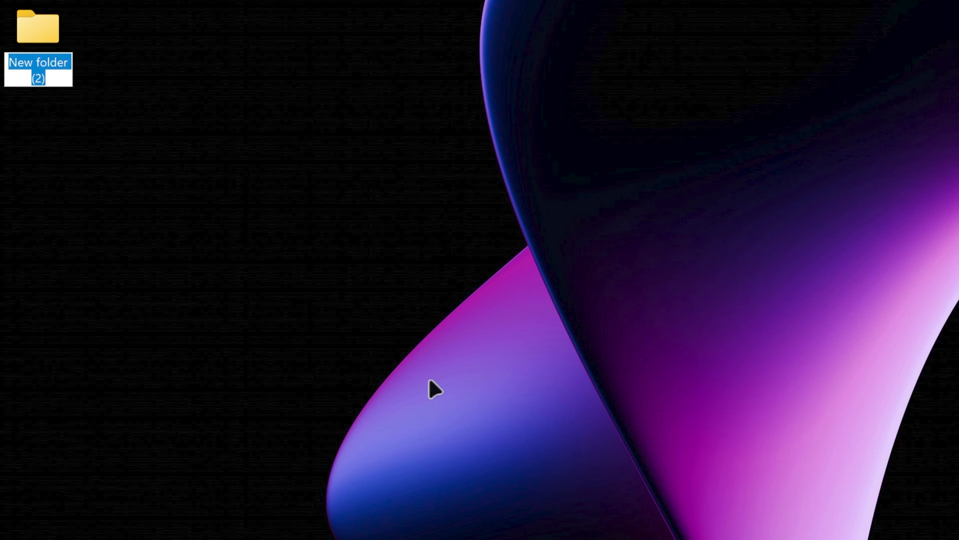
{"action": "type", "text": "Airdrop"}
{"action": "key", "text": "Return"}
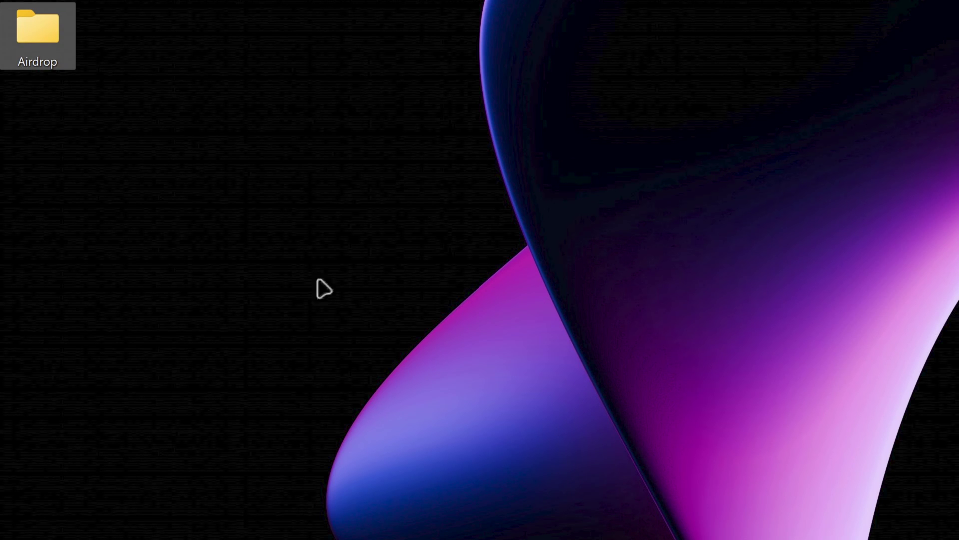
Share the Airdrop folder with Everyone at Read/Write permission from its Properties.
{"action": "right_click", "coordinate": [20, 30]}
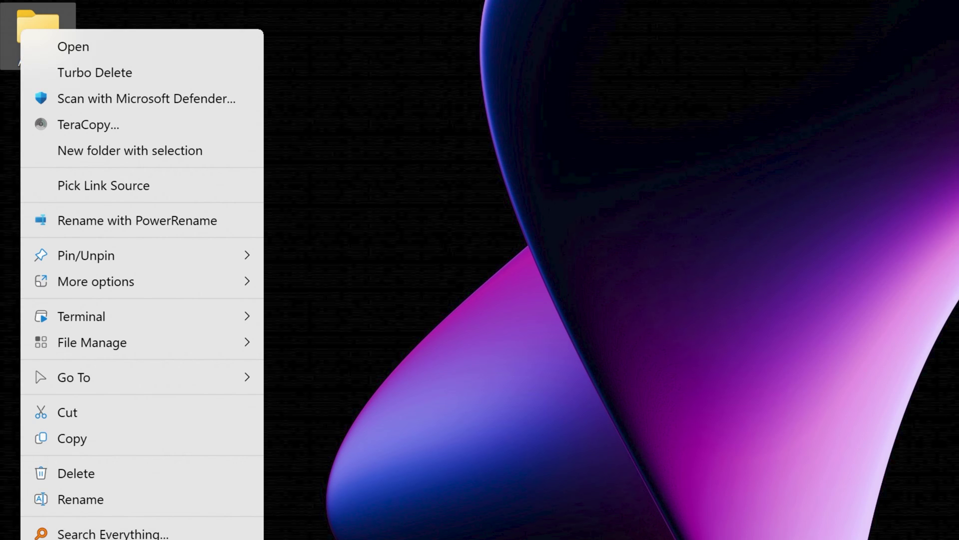
{"action": "key", "text": "alt+Return"}
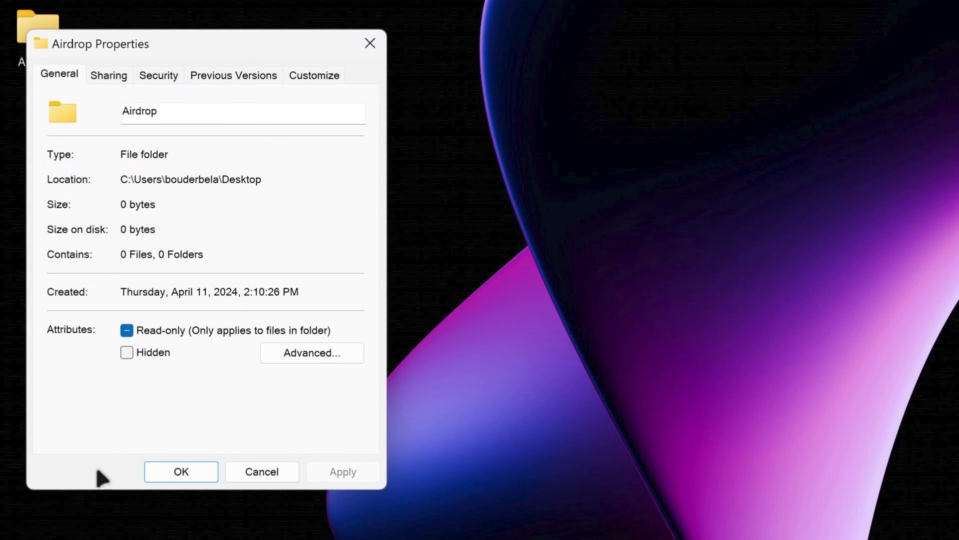
{"action": "left_click", "coordinate": [108, 76]}
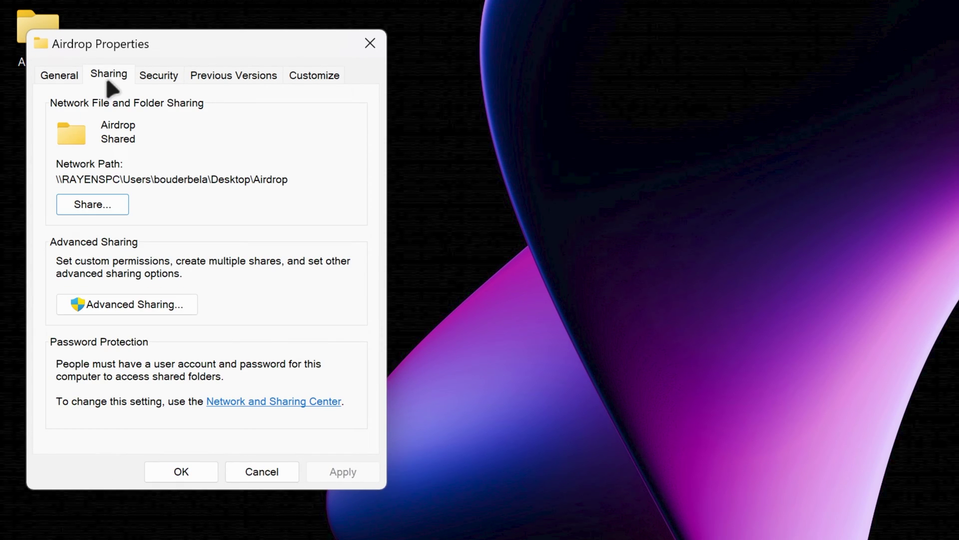
{"action": "left_click", "coordinate": [81, 204]}
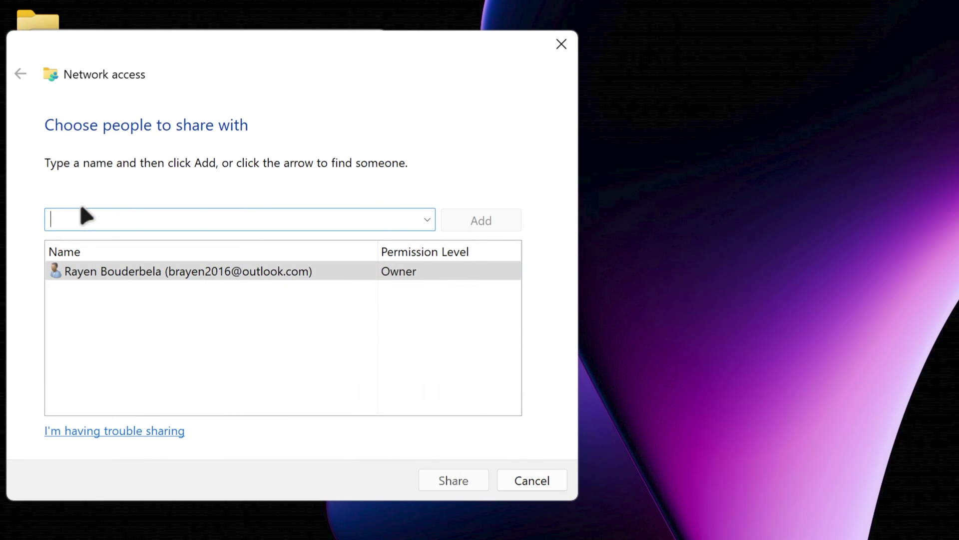
{"action": "left_click", "coordinate": [424, 222]}
{"action": "left_click", "coordinate": [413, 256]}
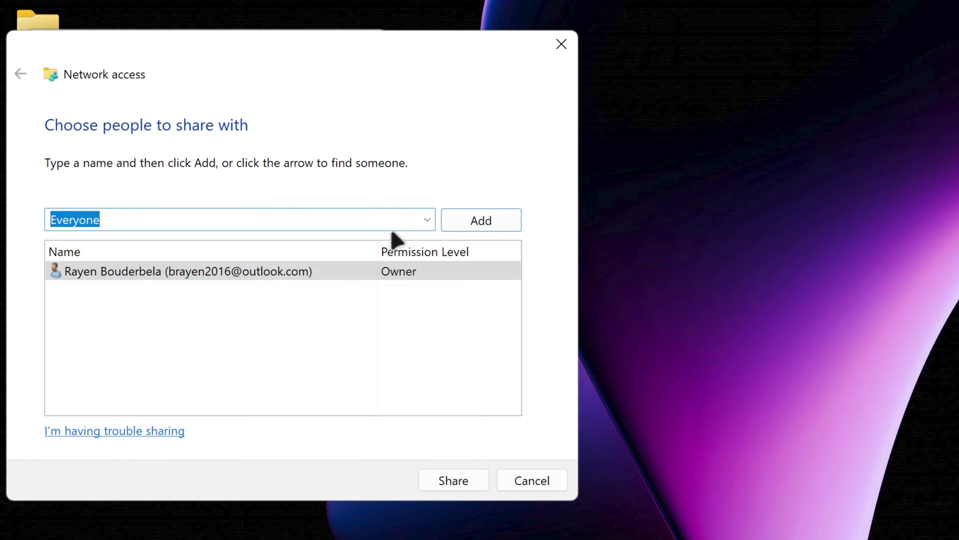
{"action": "left_click", "coordinate": [463, 220]}
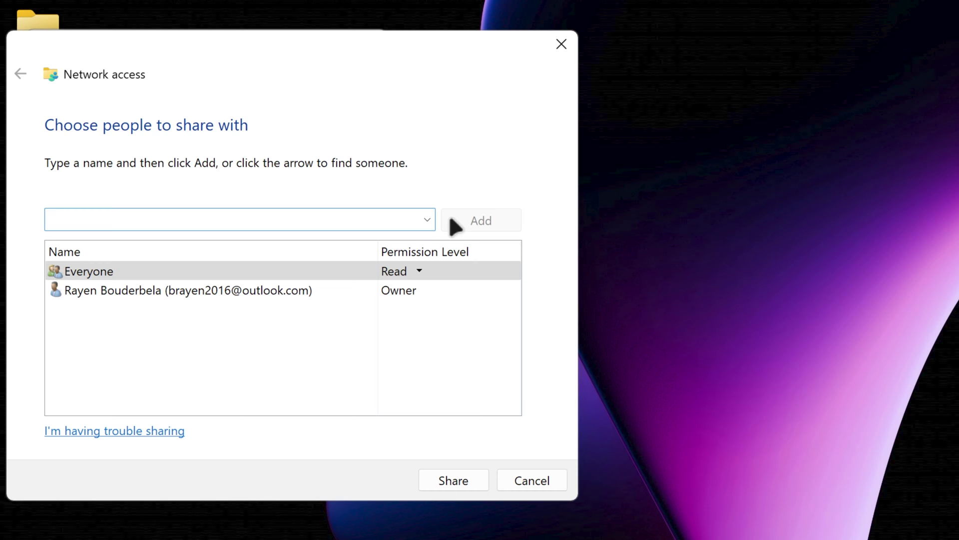
{"action": "left_click", "coordinate": [432, 269]}
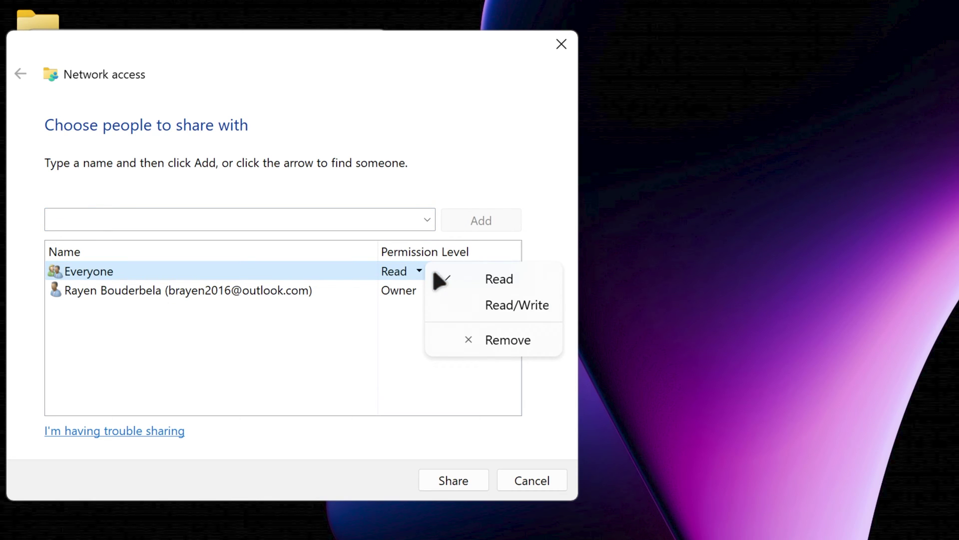
{"action": "left_click", "coordinate": [462, 302]}
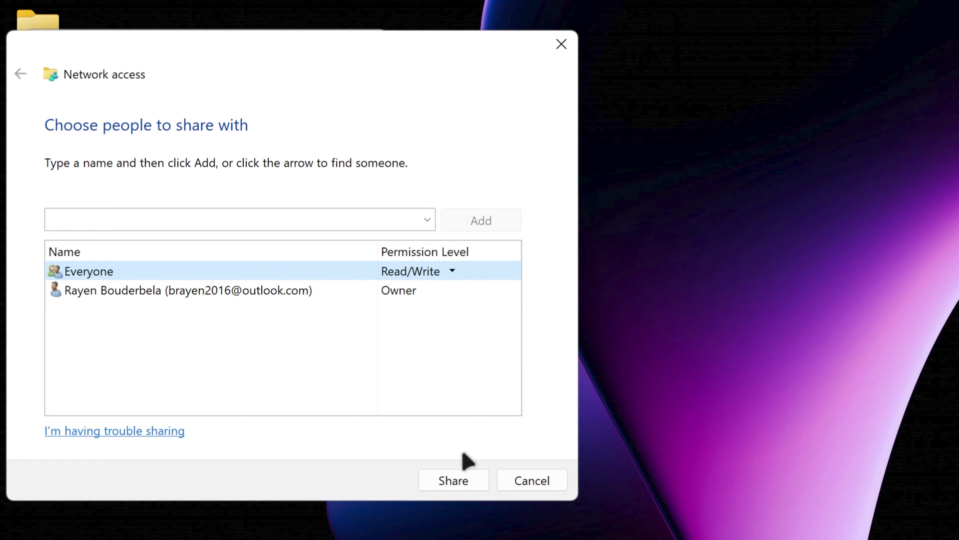
{"action": "left_click", "coordinate": [465, 481]}
{"action": "left_click", "coordinate": [513, 489]}
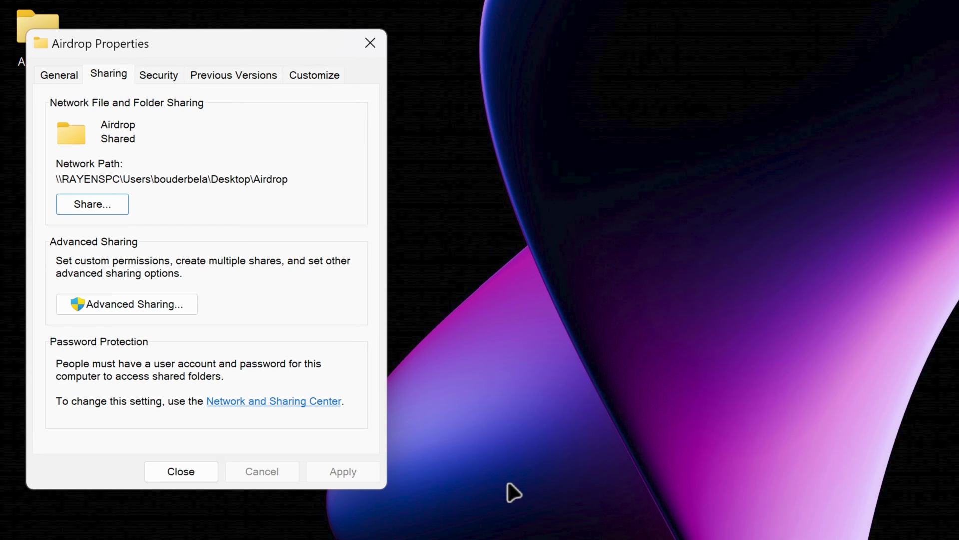
Enable Advanced Sharing as Airdrop2 with Everyone granted Full Control, and apply.
{"action": "left_click", "coordinate": [193, 307]}
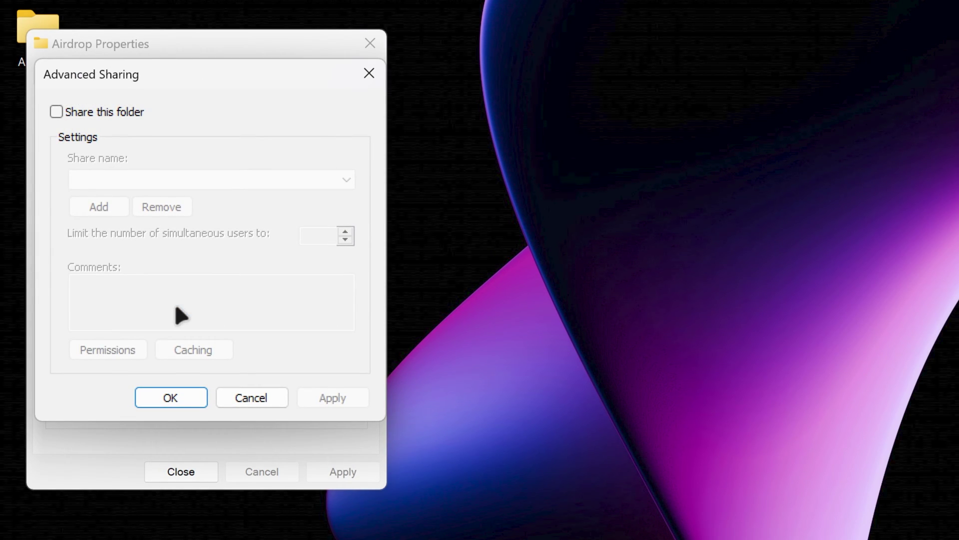
{"action": "left_click", "coordinate": [76, 110]}
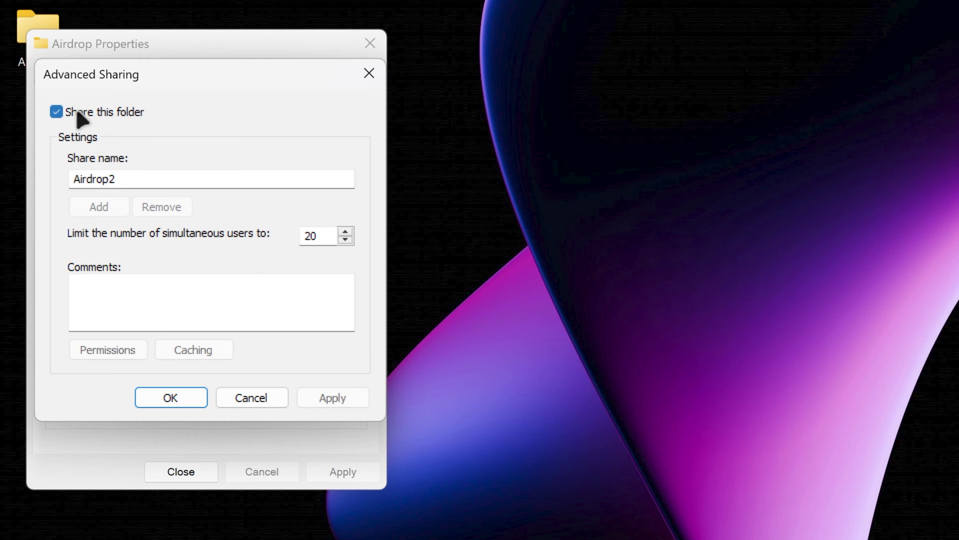
{"action": "left_click", "coordinate": [116, 351]}
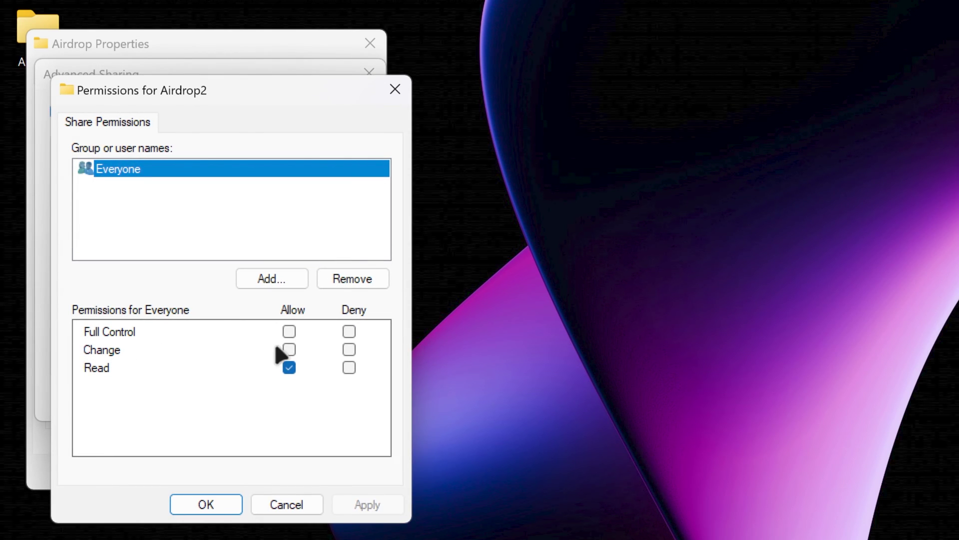
{"action": "left_click", "coordinate": [288, 333]}
{"action": "left_click", "coordinate": [365, 501]}
{"action": "left_click", "coordinate": [228, 500]}
{"action": "left_click", "coordinate": [331, 398]}
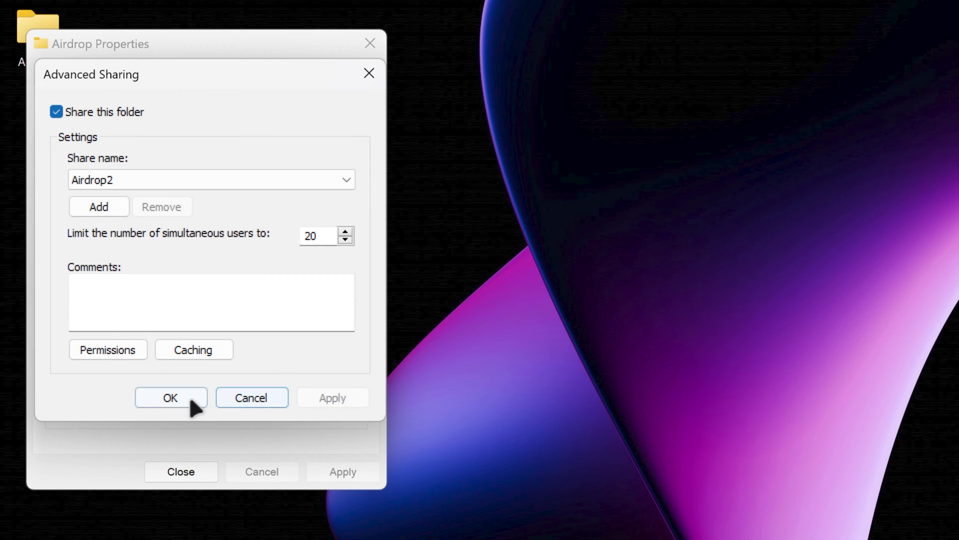
{"action": "left_click", "coordinate": [190, 398]}
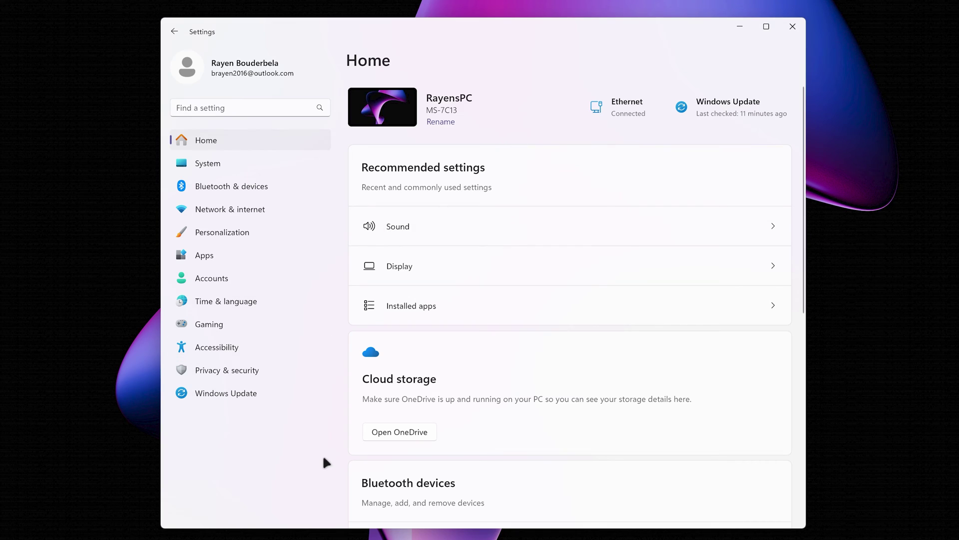
Review Advanced sharing settings for Public and All networks, then launch Files on the iPhone.
{"action": "left_click", "coordinate": [241, 208]}
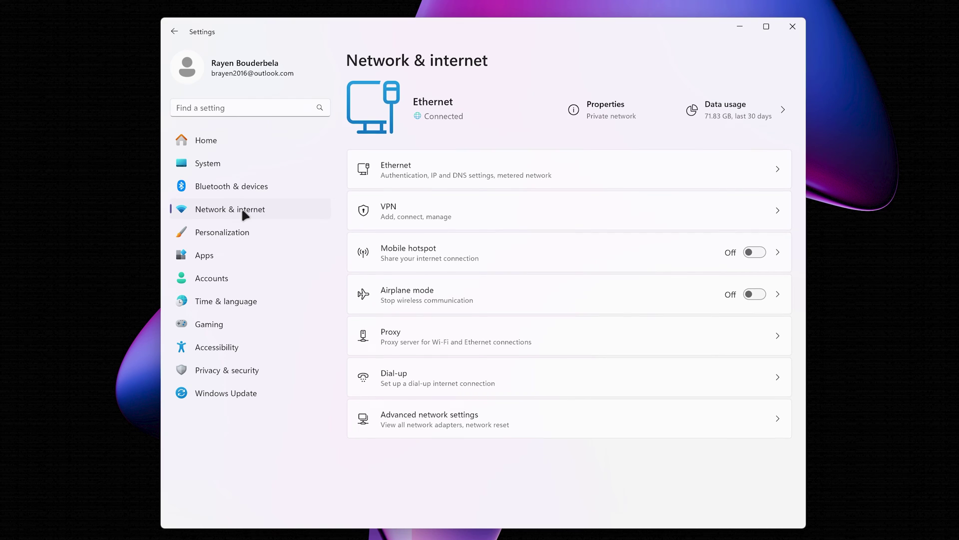
{"action": "left_click", "coordinate": [407, 421]}
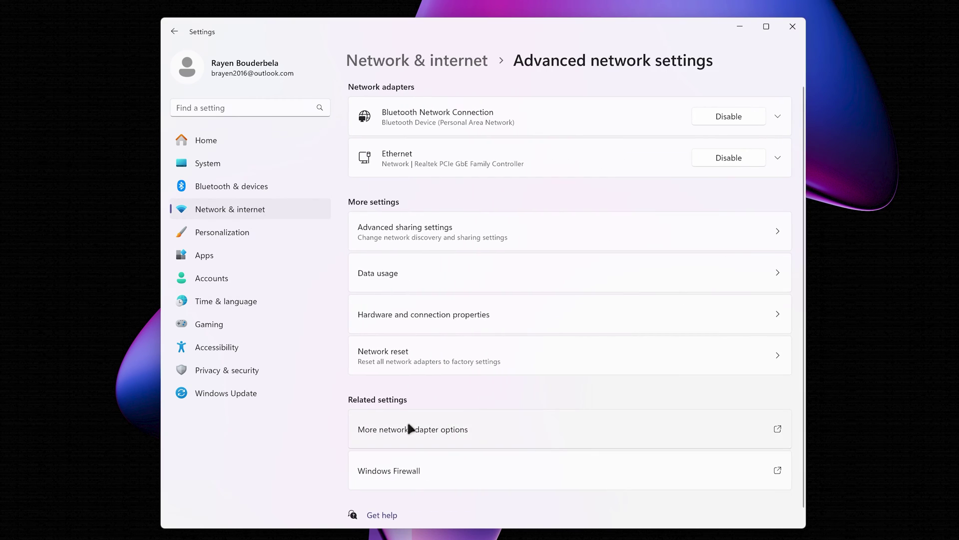
{"action": "left_click", "coordinate": [403, 235]}
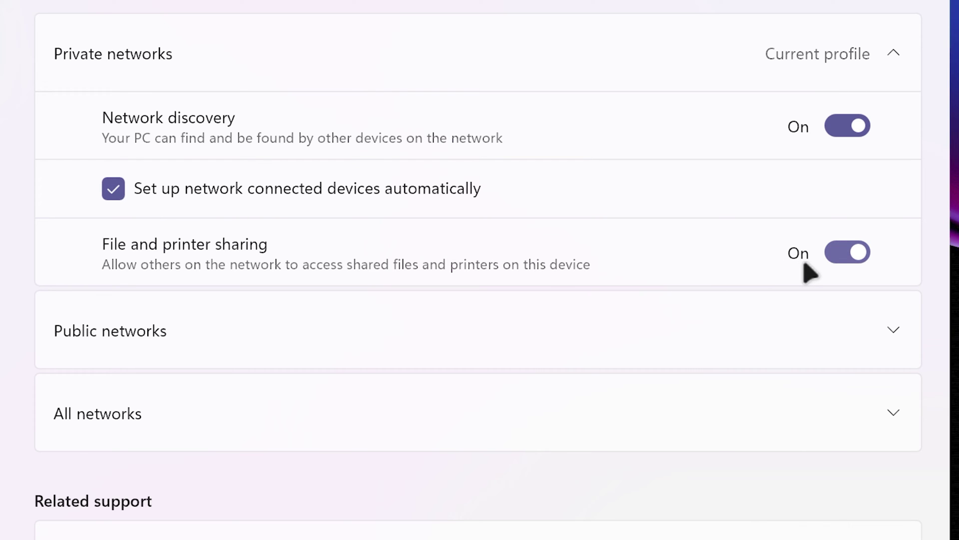
{"action": "left_click", "coordinate": [779, 350]}
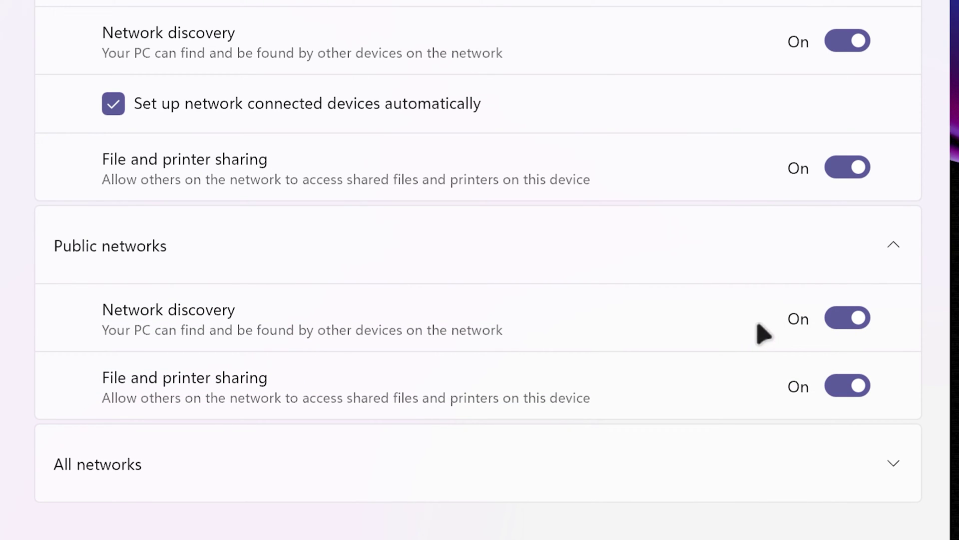
{"action": "left_click", "coordinate": [722, 474]}
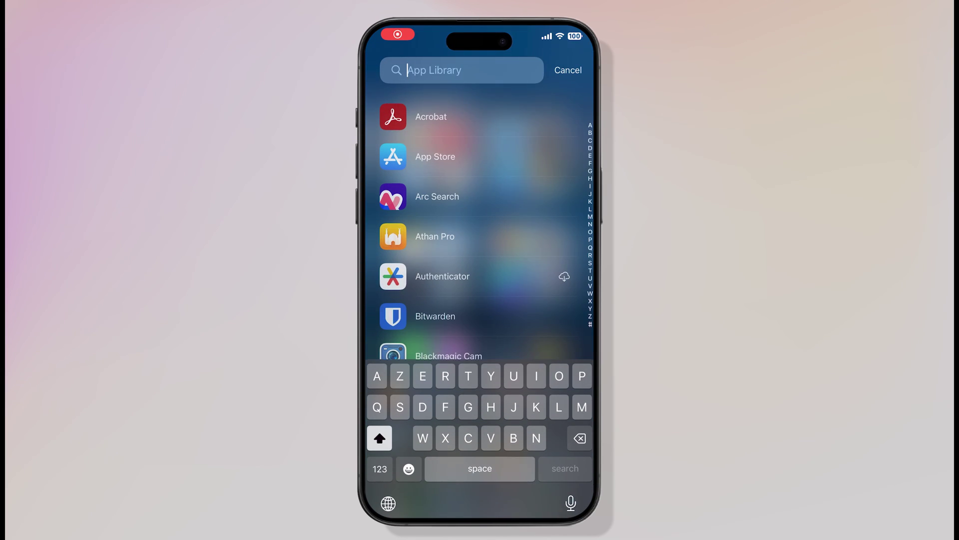
{"action": "type", "text": "Files"}
{"action": "key", "text": "Return"}
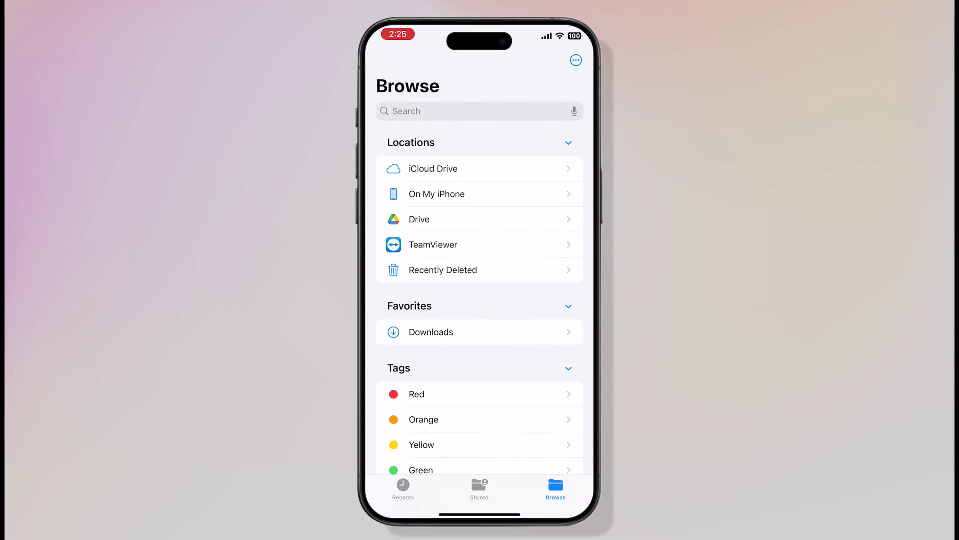
Choose Connect to Server from the ••• menu on the Files Browse screen.
{"action": "left_click", "coordinate": [576, 61]}
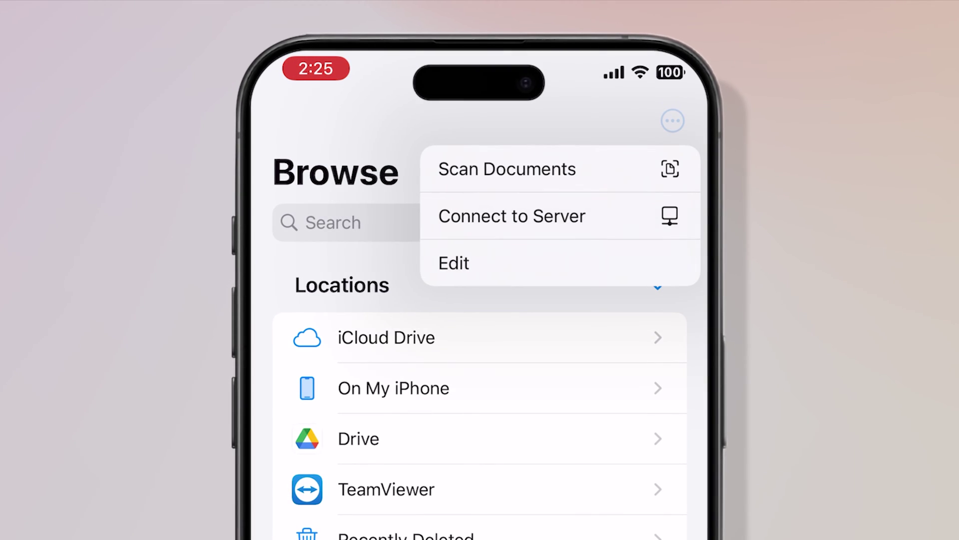
{"action": "left_click", "coordinate": [514, 215]}
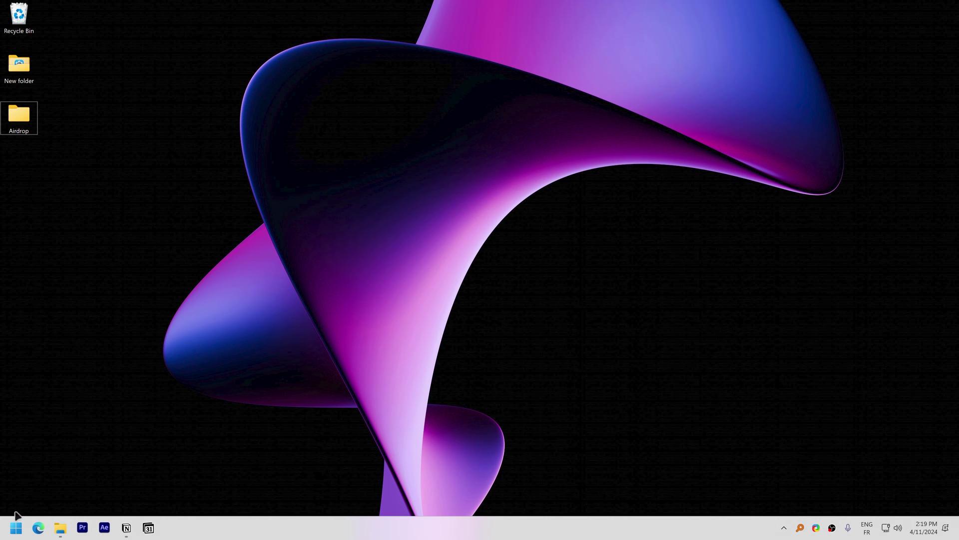
Run ipconfig in an admin terminal and select the IPv4 address 192.168.100.8.
{"action": "right_click", "coordinate": [13, 532]}
{"action": "left_click", "coordinate": [40, 386]}
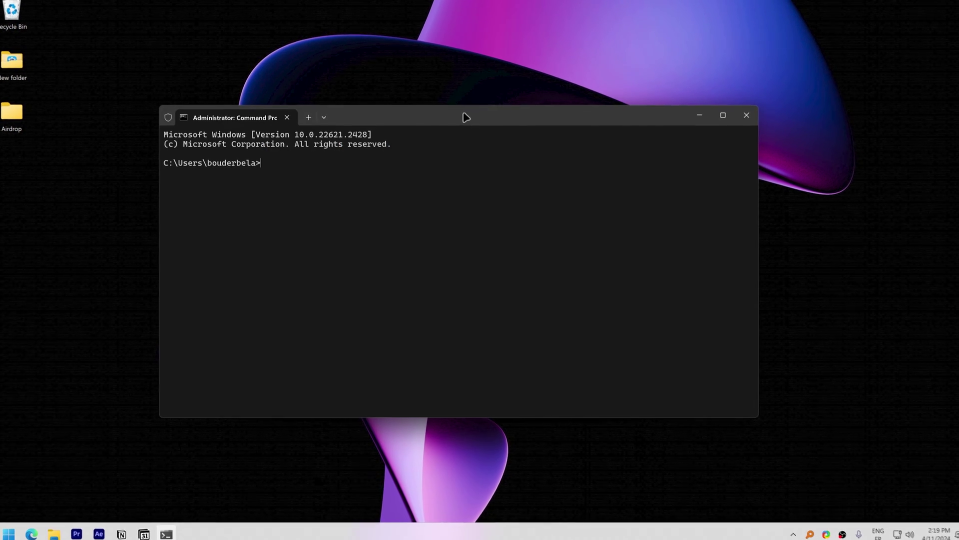
{"action": "type", "text": "ipconf"}
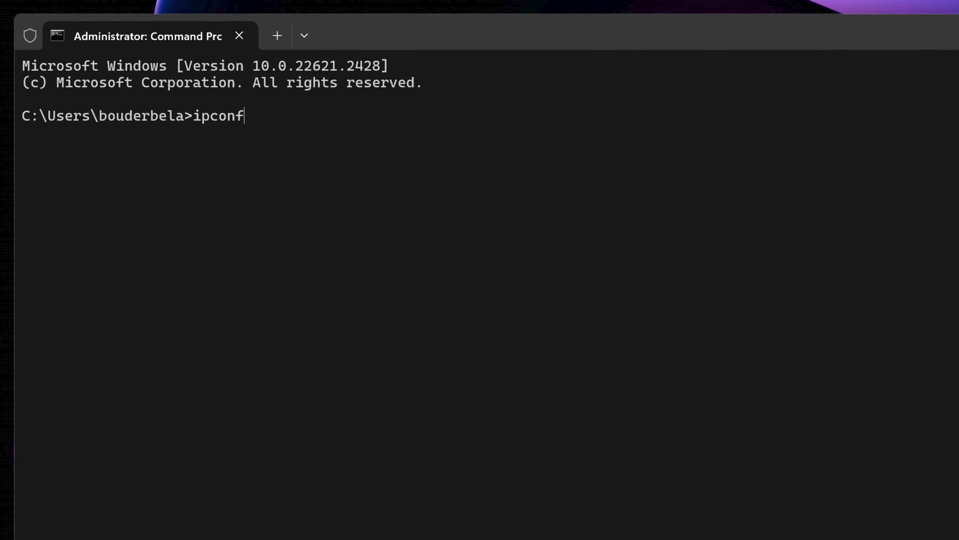
{"action": "type", "text": "ig"}
{"action": "key", "text": "Return"}
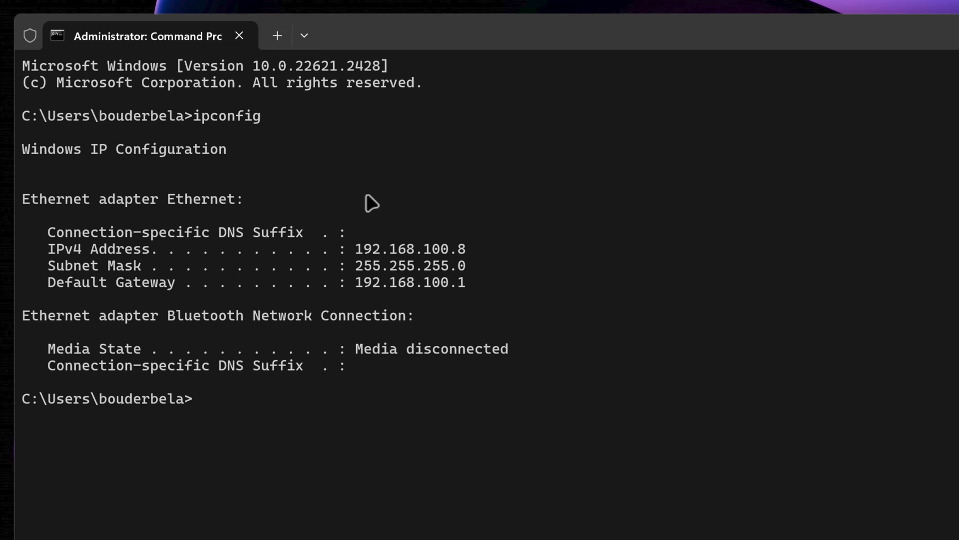
{"action": "left_click_drag", "start_coordinate": [356, 249], "coordinate": [470, 247]}
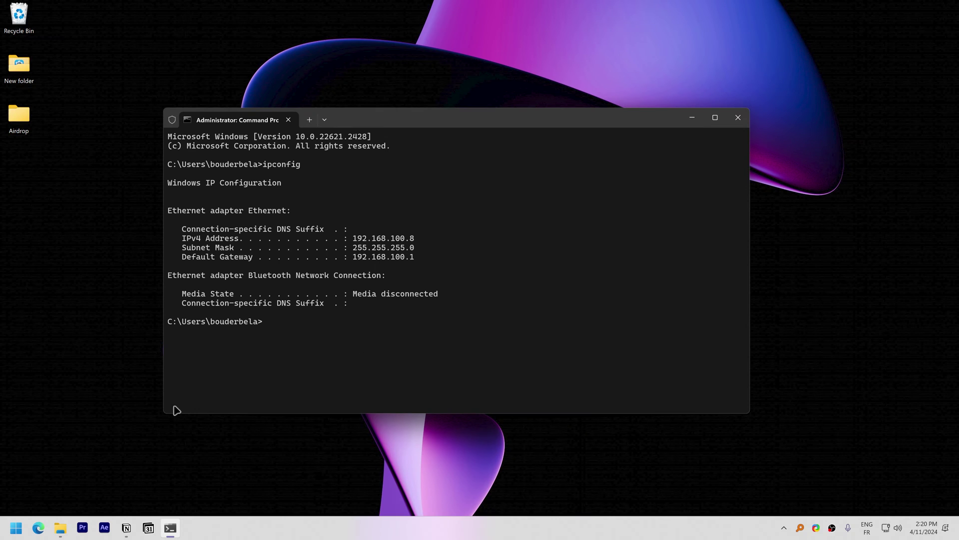
Open the Ethernet properties in Settings and highlight the IPv4 address 192.168.100.8.
{"action": "left_click", "coordinate": [16, 528]}
{"action": "left_click", "coordinate": [268, 493]}
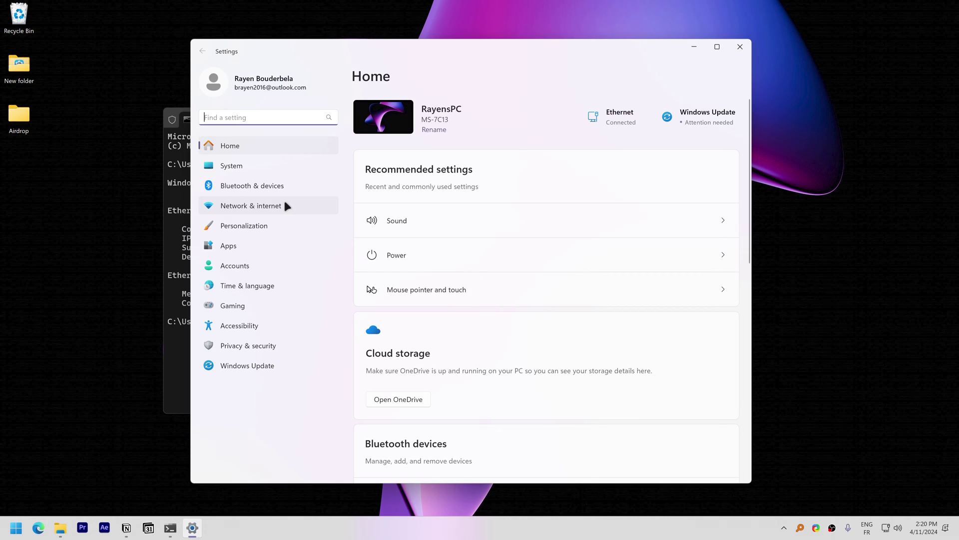
{"action": "left_click", "coordinate": [283, 200]}
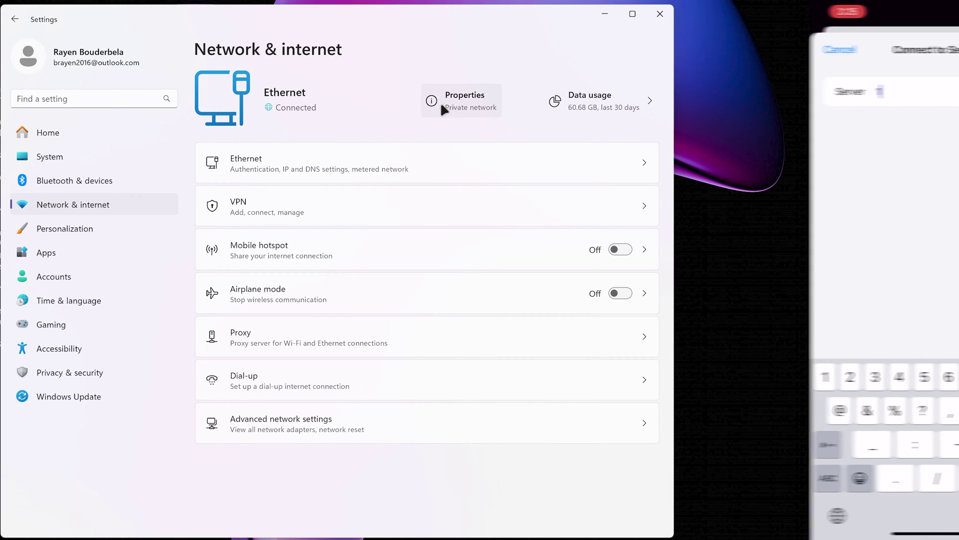
{"action": "left_click", "coordinate": [439, 101]}
{"action": "scroll", "coordinate": [402, 233], "scroll_direction": "down", "scroll_amount": 2}
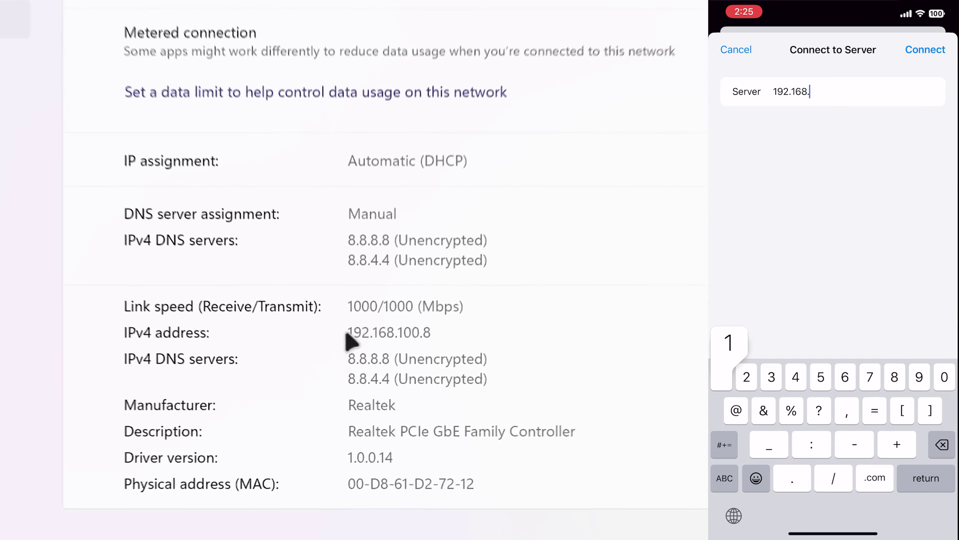
{"action": "left_click_drag", "start_coordinate": [349, 332], "coordinate": [442, 331]}
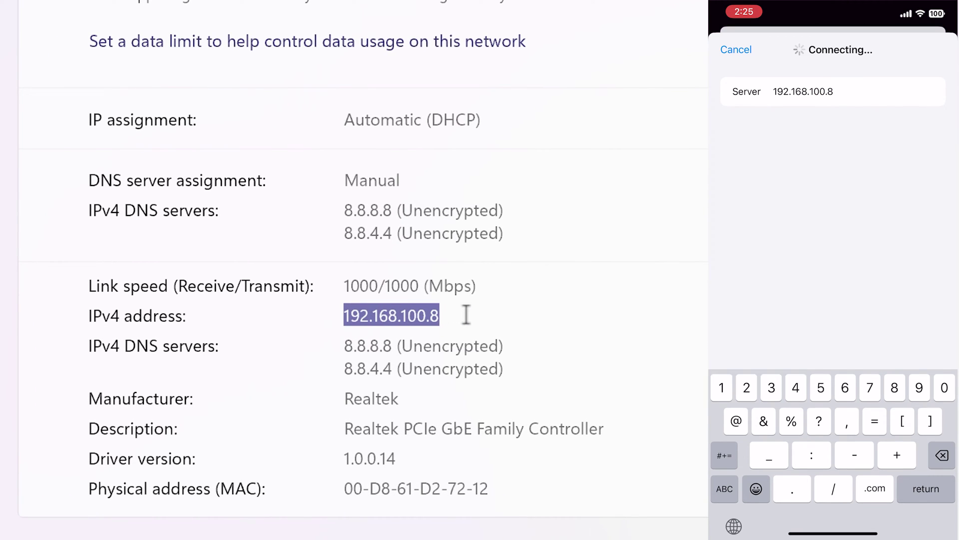
{"action": "left_click", "coordinate": [464, 315]}
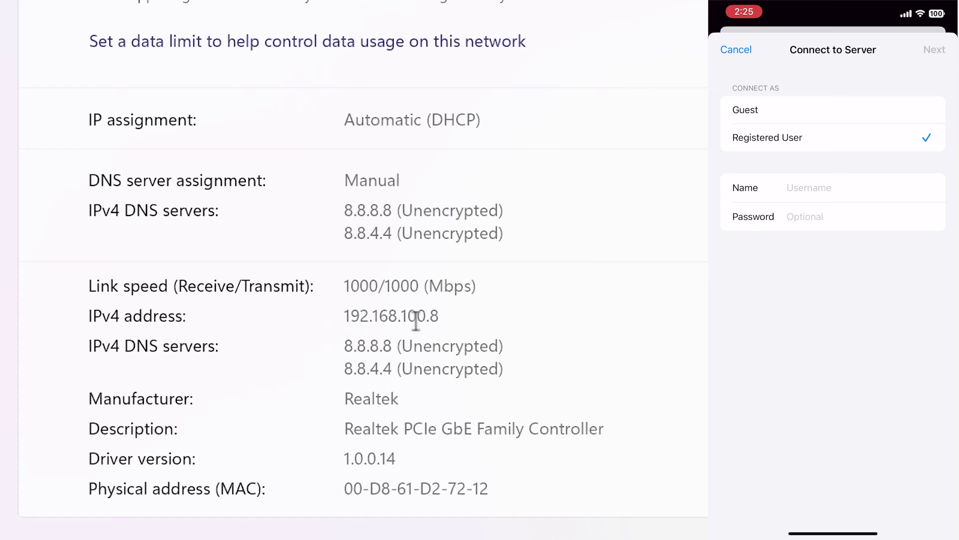
{"action": "double_click", "coordinate": [433, 315]}
{"action": "left_click", "coordinate": [435, 315]}
{"action": "left_click_drag", "start_coordinate": [432, 315], "coordinate": [335, 317]}
{"action": "left_click", "coordinate": [450, 314]}
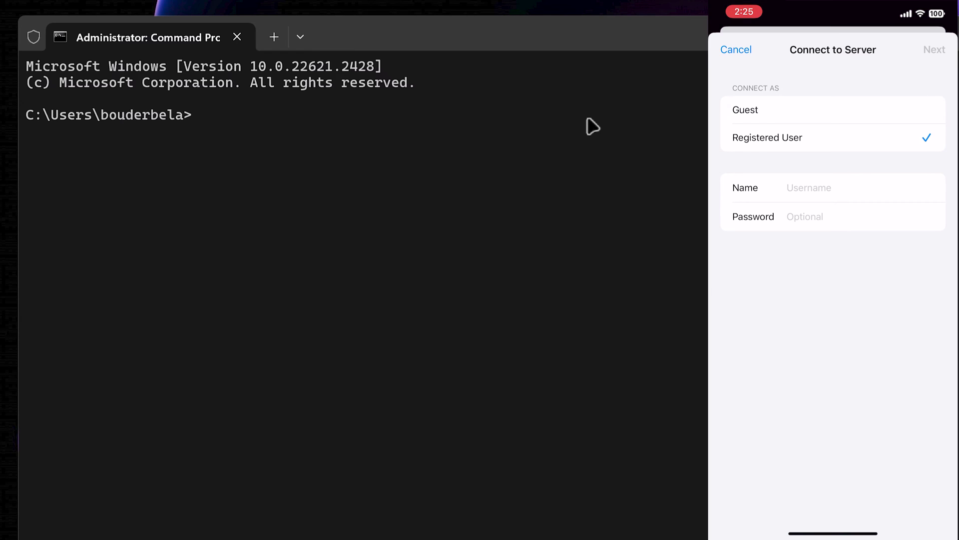
Print the PC's account name with echo %USERNAME% and copy the result.
{"action": "type", "text": "echo %USERNA"}
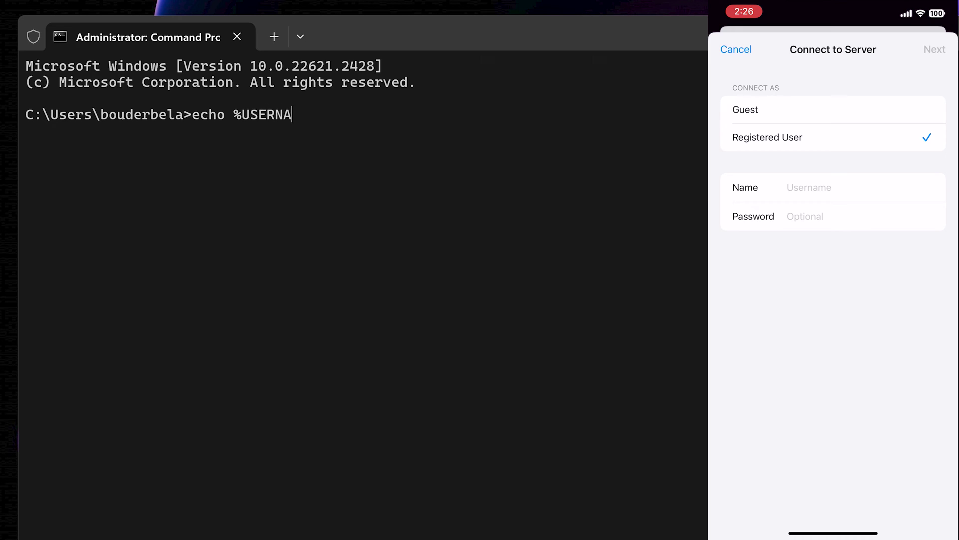
{"action": "type", "text": "ME%"}
{"action": "key", "text": "Return"}
{"action": "left_click_drag", "start_coordinate": [65, 135], "coordinate": [9, 141]}
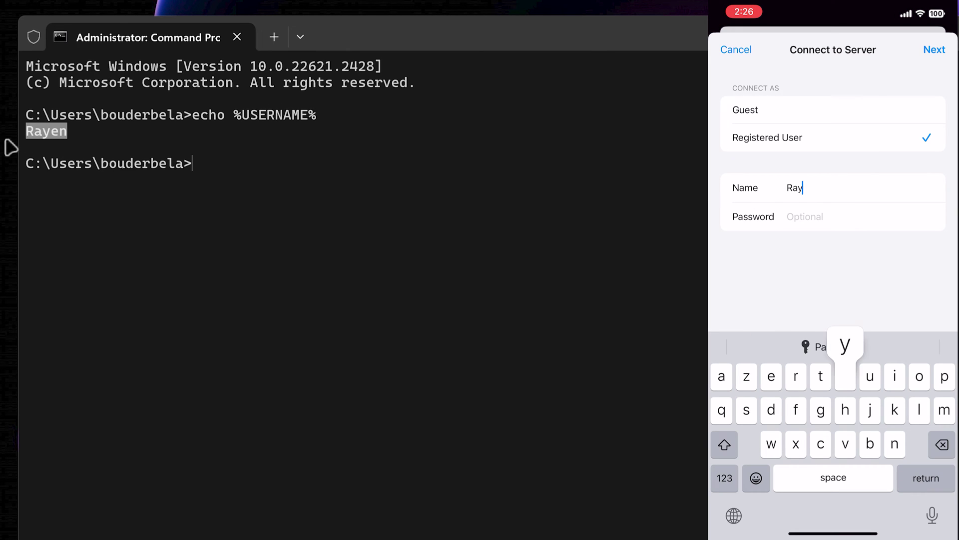
{"action": "key", "text": "ctrl+c"}
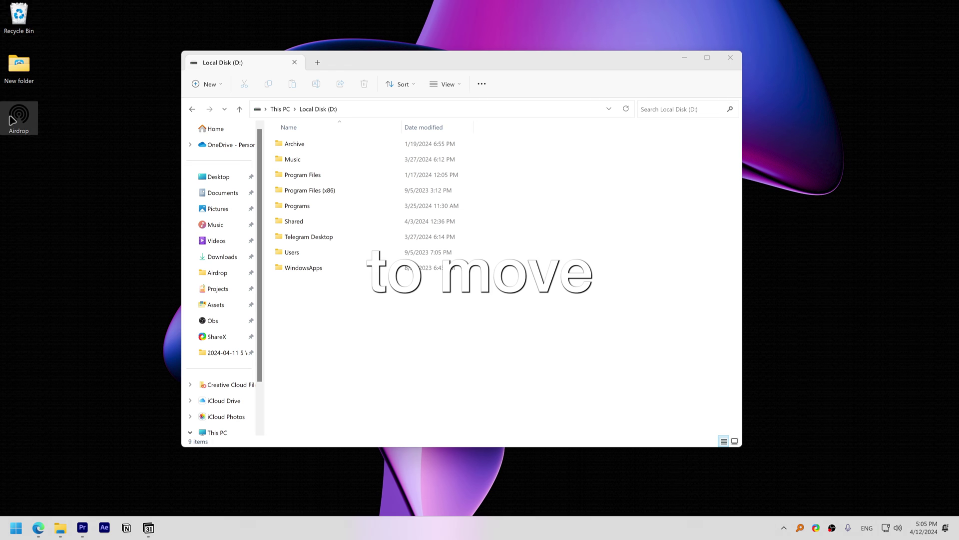
Drag the Airdrop desktop folder into the Local Disk (D:) window.
{"action": "left_click_drag", "start_coordinate": [19, 117], "coordinate": [313, 325]}
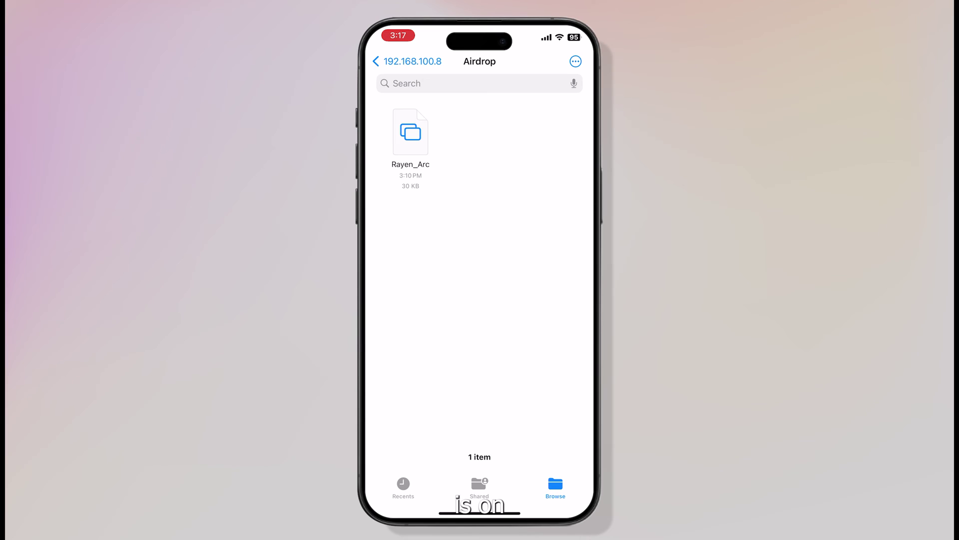
Long-press the shared file in the iPhone's Airdrop folder and drag it out to Browse.
{"action": "left_click", "coordinate": [411, 132]}
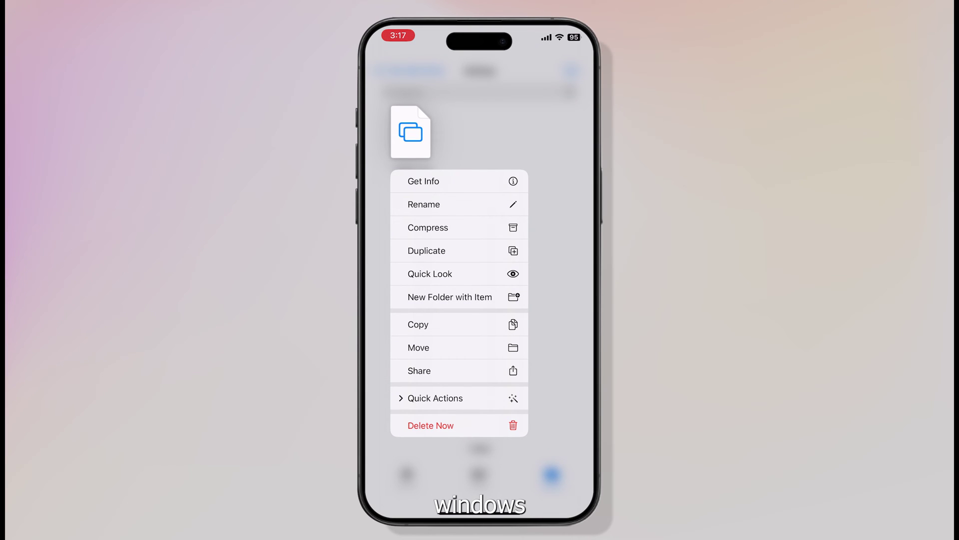
{"action": "left_click_drag", "start_coordinate": [411, 131], "coordinate": [523, 215]}
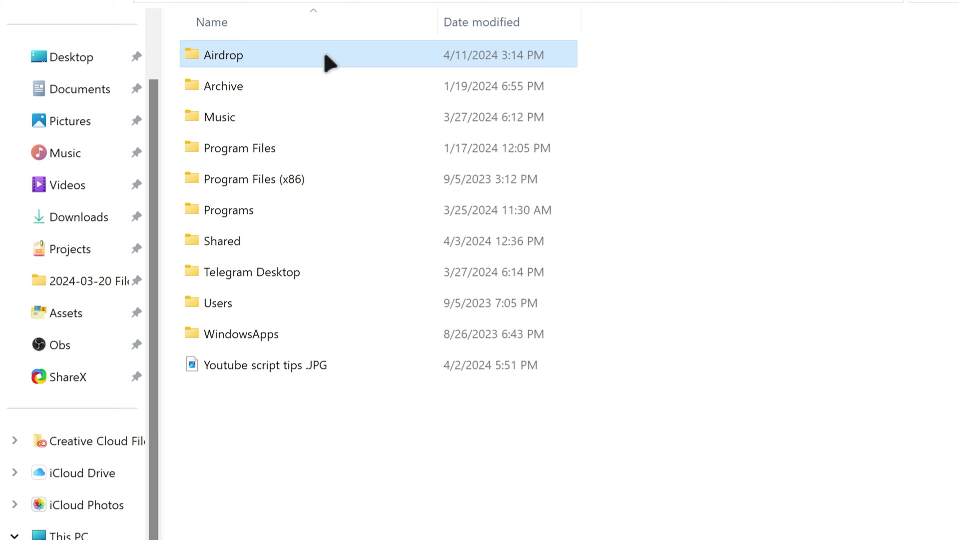
Pin Airdrop to Quick access and position it between Downloads and Projects.
{"action": "right_click", "coordinate": [346, 161]}
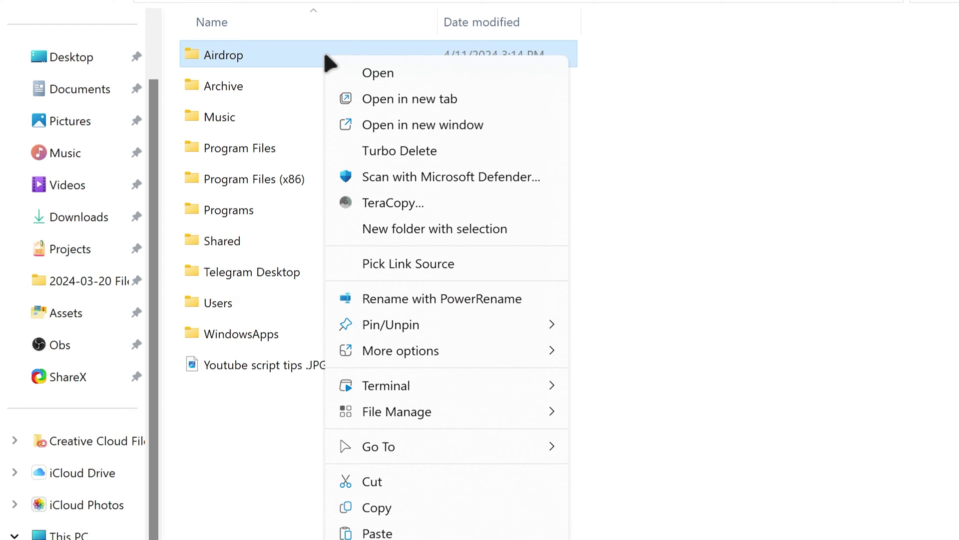
{"action": "mouse_move", "coordinate": [403, 327]}
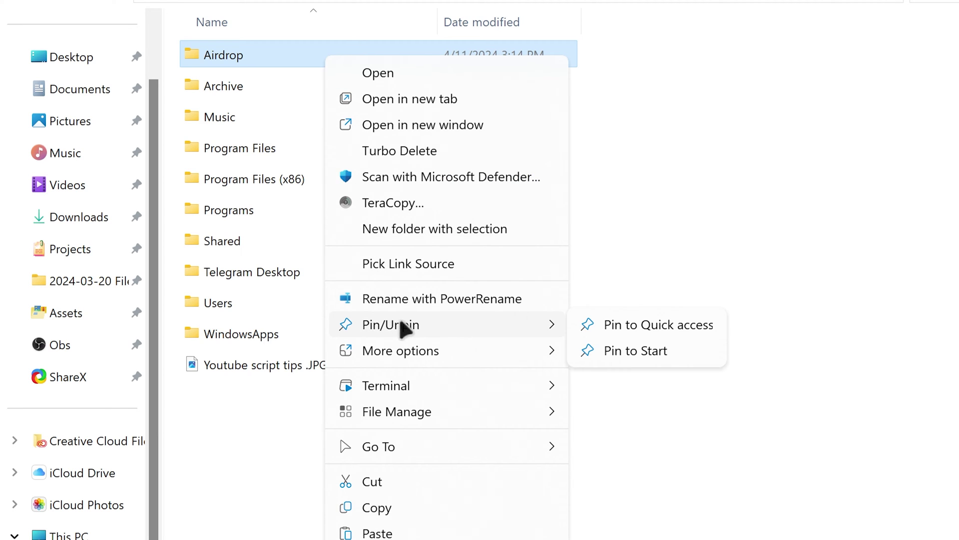
{"action": "left_click", "coordinate": [628, 325]}
{"action": "left_click_drag", "start_coordinate": [69, 440], "coordinate": [86, 325]}
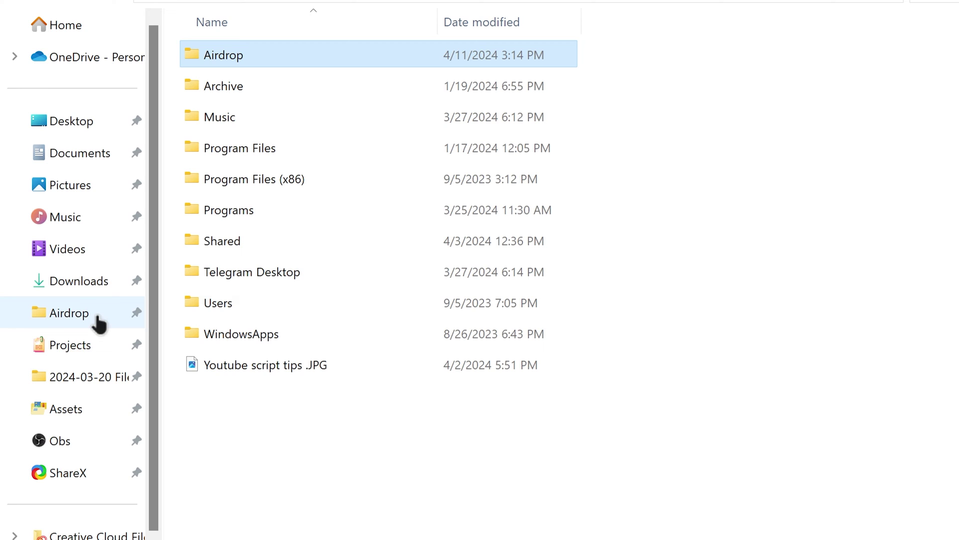
Set the Airdrop folder's icon to icons8-airdrop-310.ico in its Customize properties.
{"action": "right_click", "coordinate": [98, 315]}
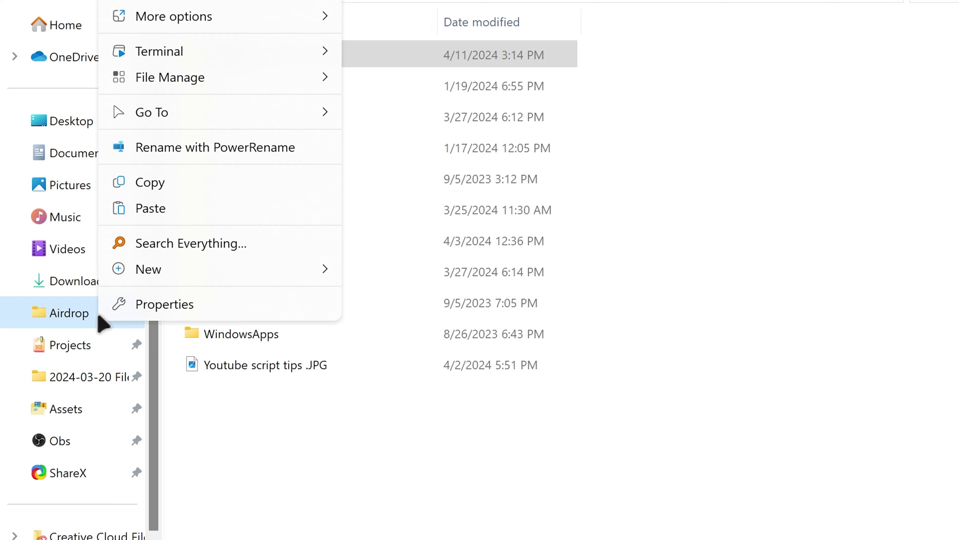
{"action": "left_click", "coordinate": [113, 306]}
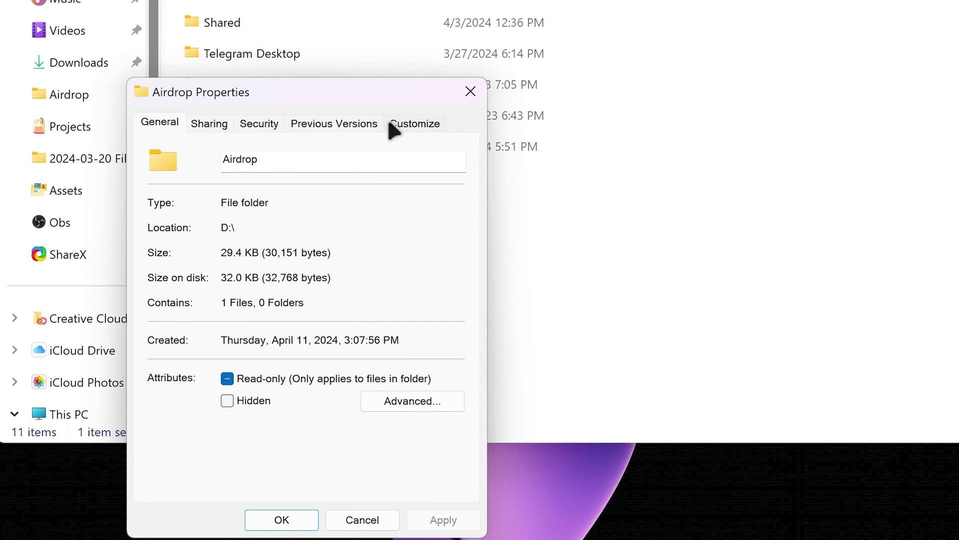
{"action": "left_click", "coordinate": [391, 123]}
{"action": "left_click", "coordinate": [223, 410]}
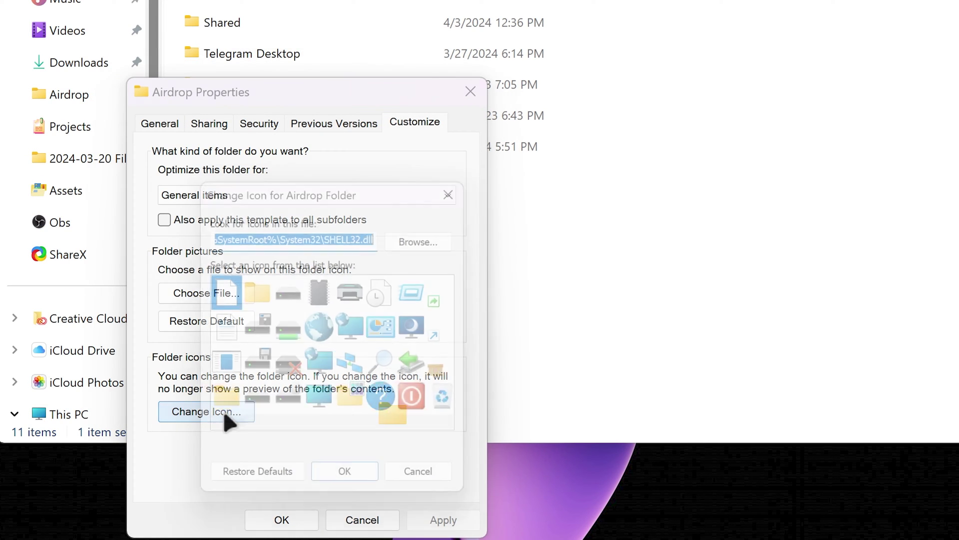
{"action": "left_click", "coordinate": [419, 242]}
{"action": "left_click", "coordinate": [621, 437]}
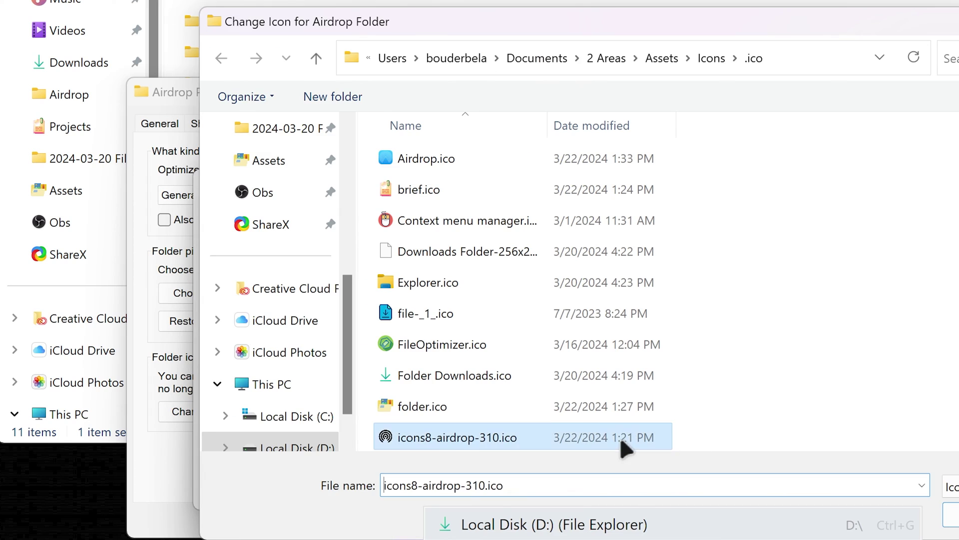
{"action": "double_click", "coordinate": [619, 437]}
{"action": "left_click", "coordinate": [338, 489]}
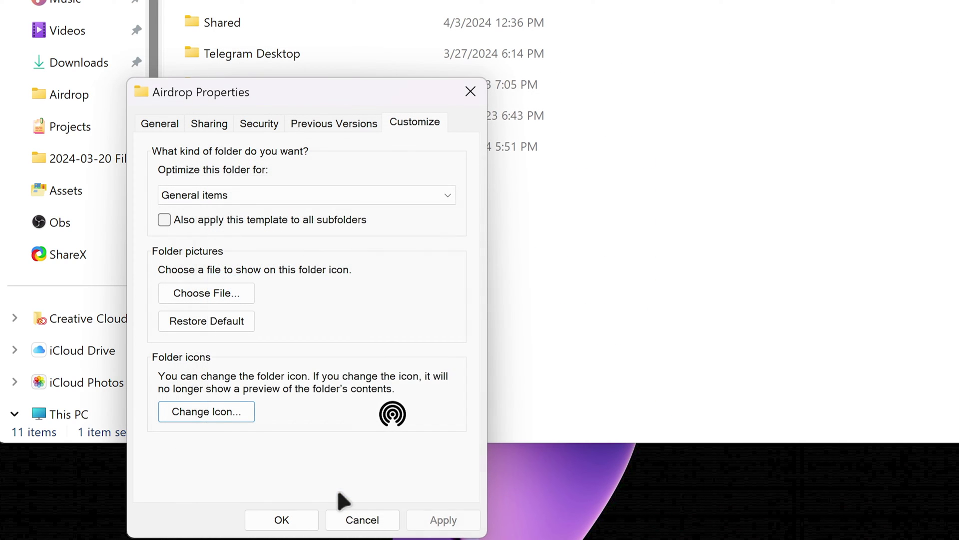
{"action": "left_click", "coordinate": [429, 520]}
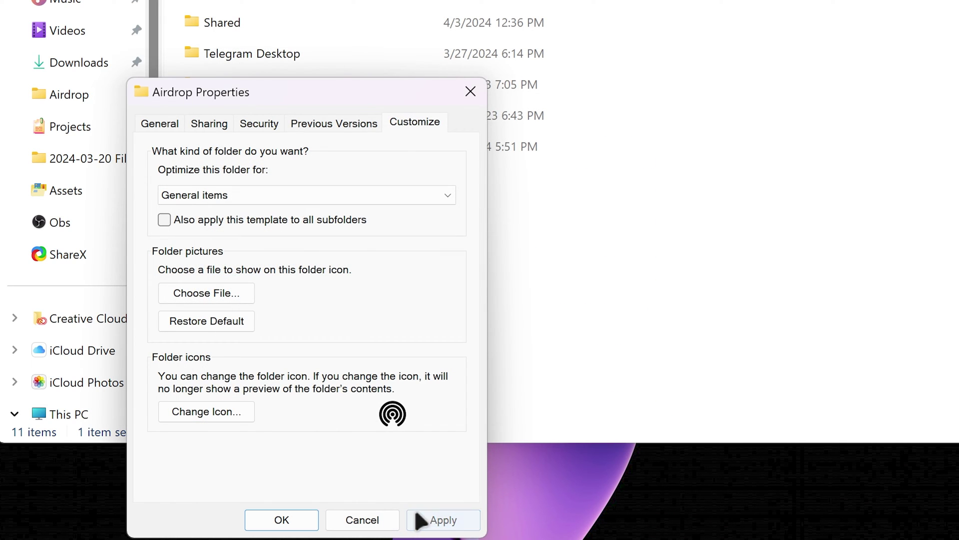
{"action": "left_click", "coordinate": [298, 524]}
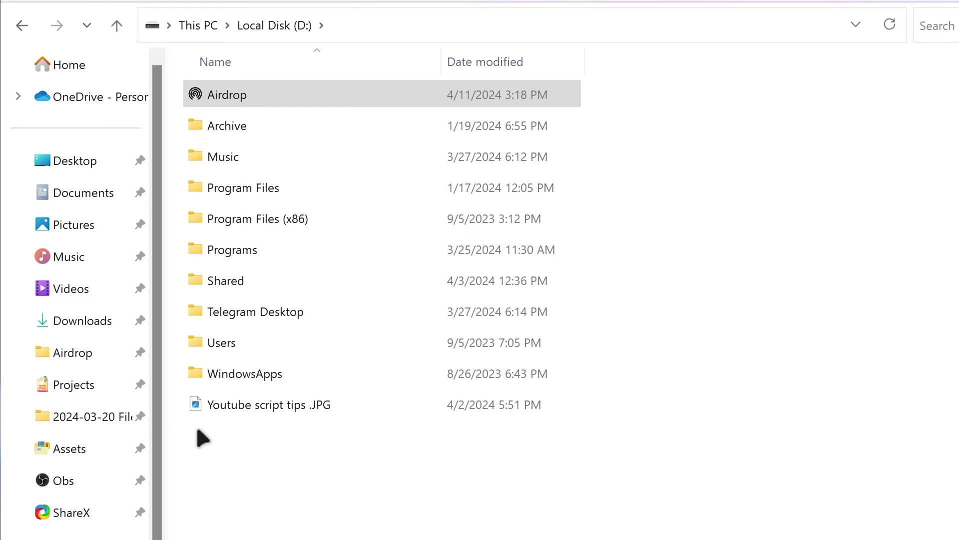
Unpin Airdrop from Quick access and pin it again to refresh its icon.
{"action": "right_click", "coordinate": [95, 359]}
{"action": "mouse_move", "coordinate": [150, 38]}
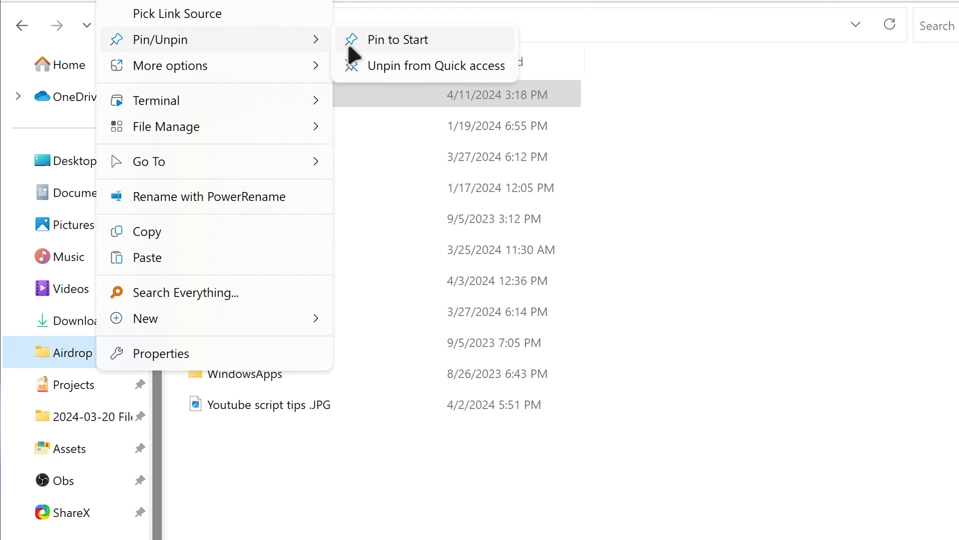
{"action": "left_click", "coordinate": [350, 39]}
{"action": "right_click", "coordinate": [317, 96]}
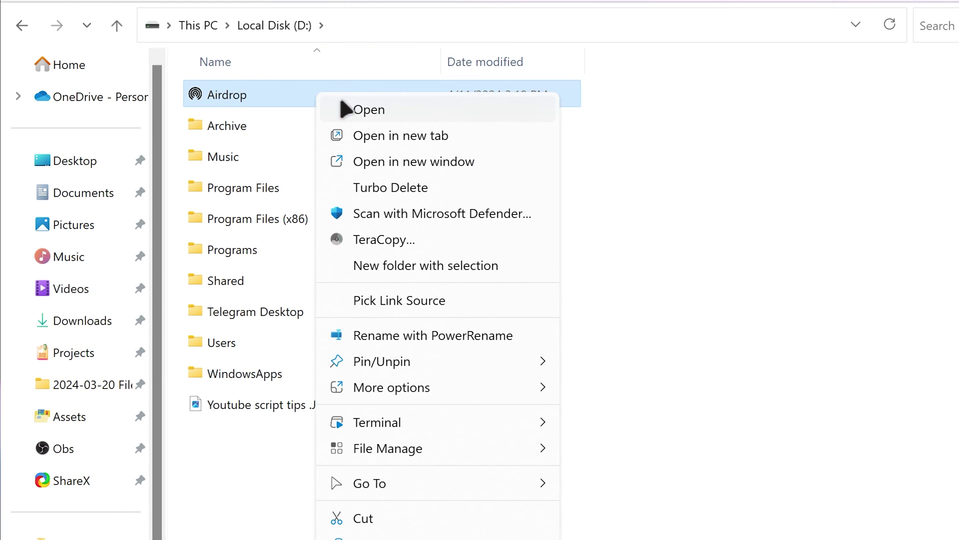
{"action": "mouse_move", "coordinate": [397, 360]}
{"action": "left_click", "coordinate": [575, 362]}
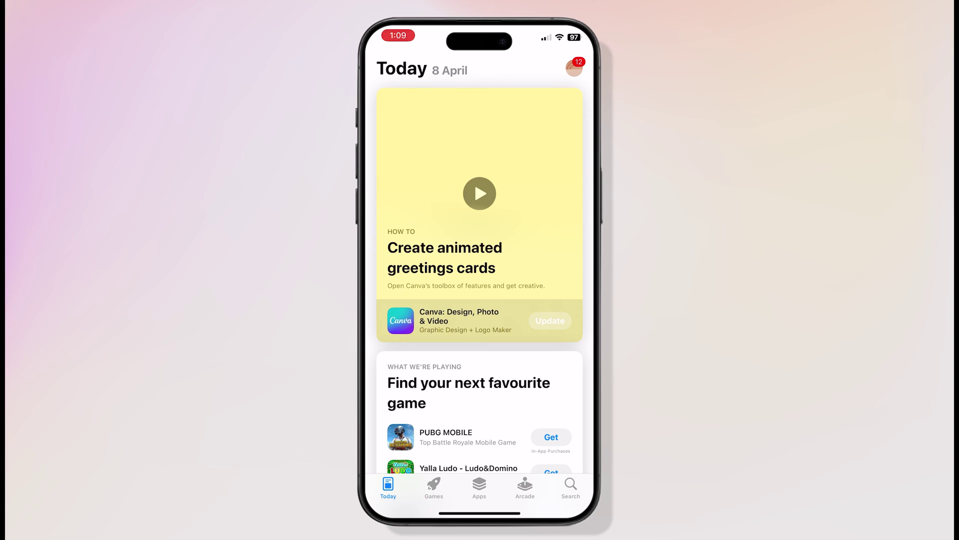
Search the iPhone App Store for 'kde connect'.
{"action": "left_click", "coordinate": [571, 487]}
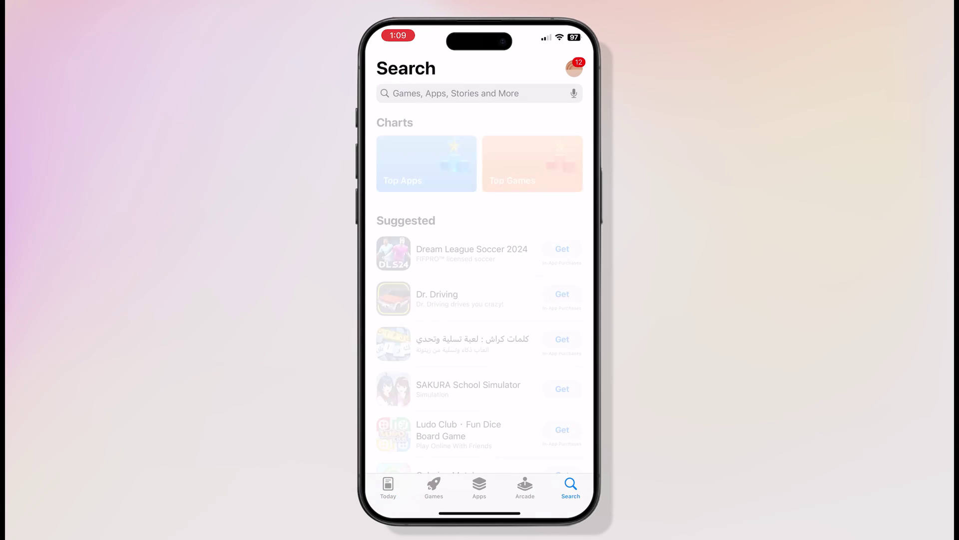
{"action": "left_click", "coordinate": [455, 92]}
{"action": "type", "text": "kde connect"}
{"action": "key", "text": "Return"}
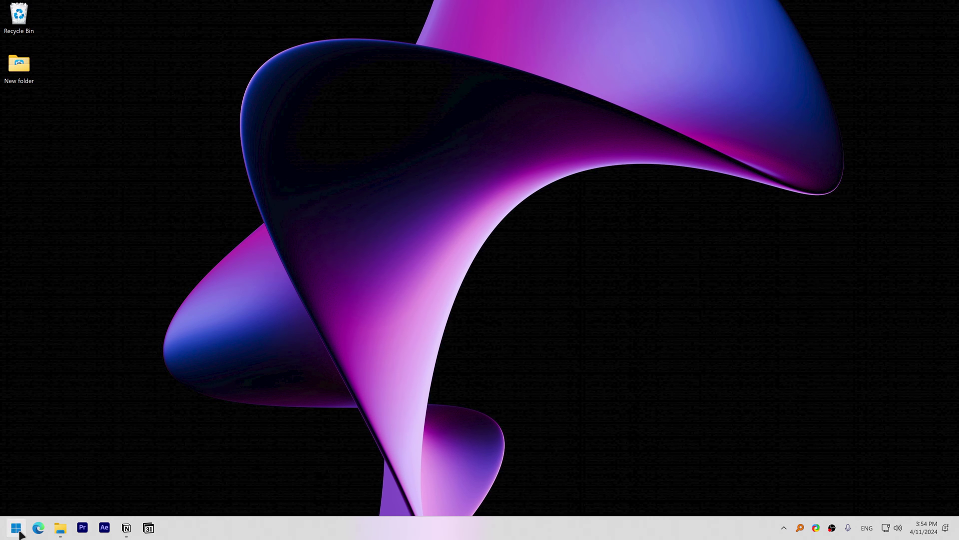
Launch Microsoft Store, search 'kde c', and install the KDE Connect app.
{"action": "left_click", "coordinate": [16, 527]}
{"action": "left_click", "coordinate": [46, 235]}
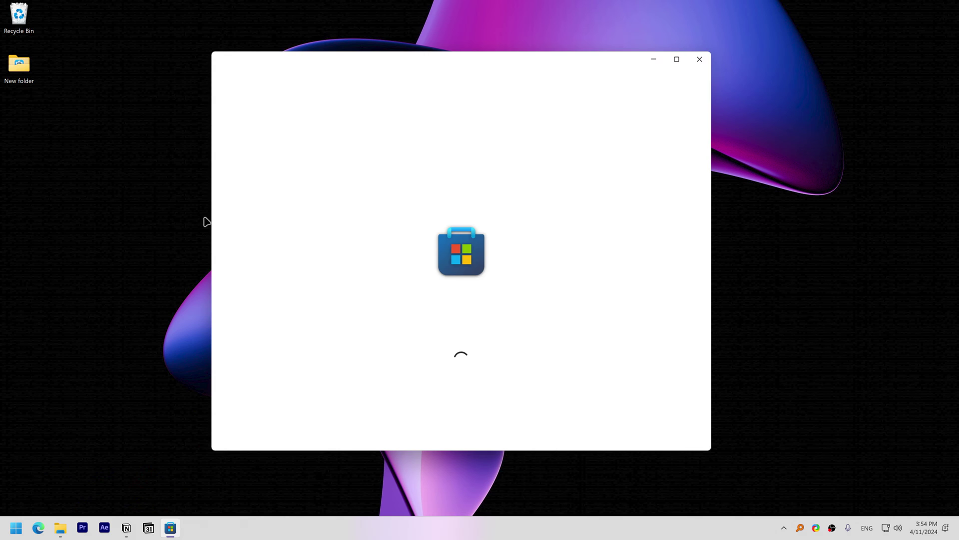
{"action": "left_click", "coordinate": [350, 64]}
{"action": "type", "text": "kde c"}
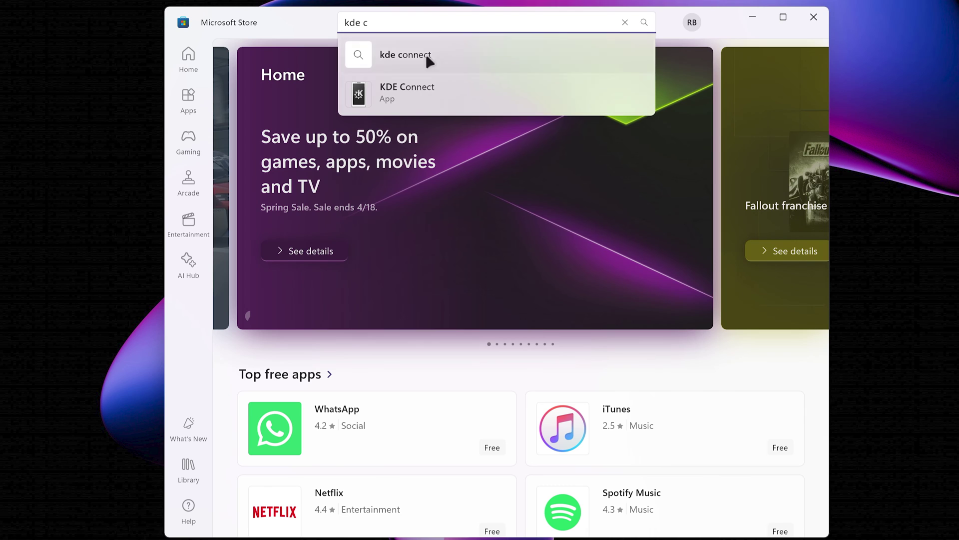
{"action": "left_click", "coordinate": [422, 104]}
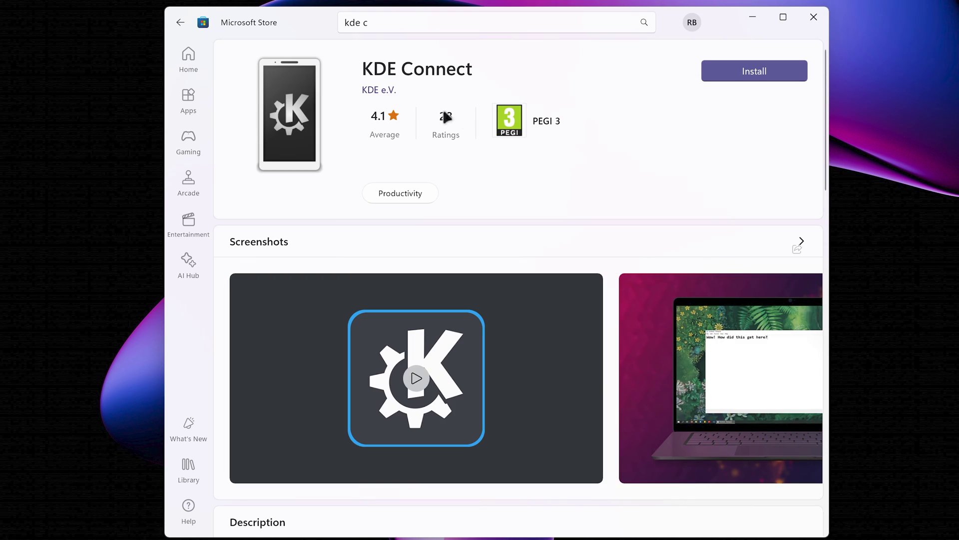
{"action": "left_click", "coordinate": [770, 78]}
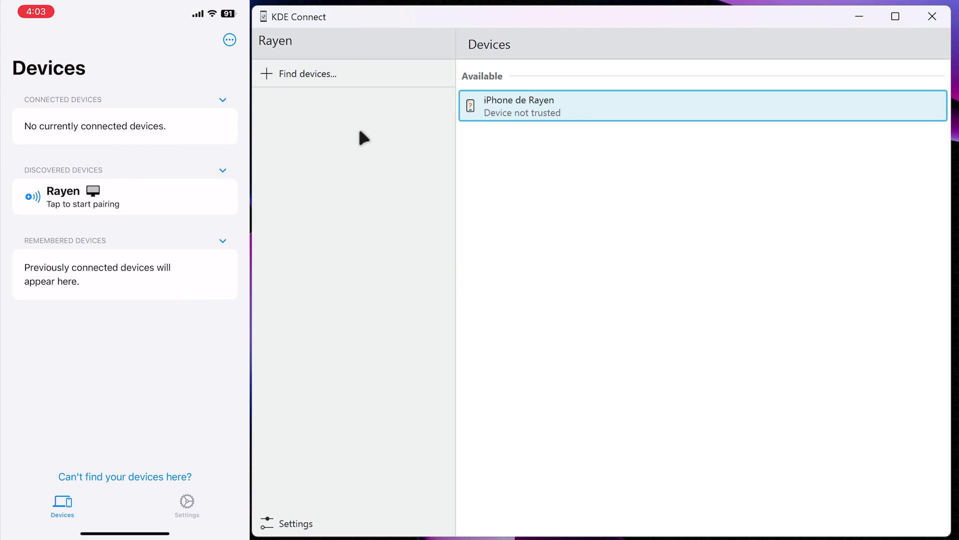
Select the iPhone under Available devices in KDE Connect and request pairing.
{"action": "left_click", "coordinate": [504, 112]}
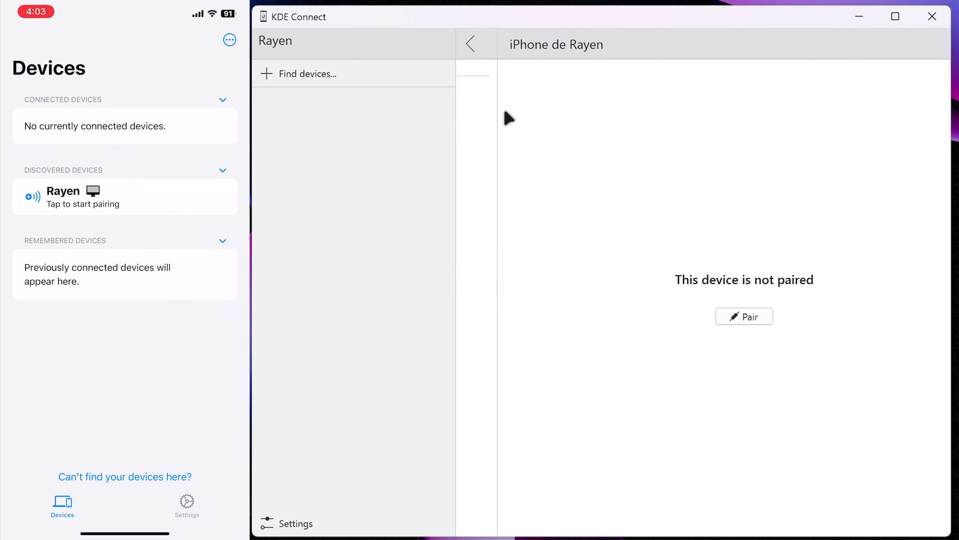
{"action": "left_click", "coordinate": [697, 320]}
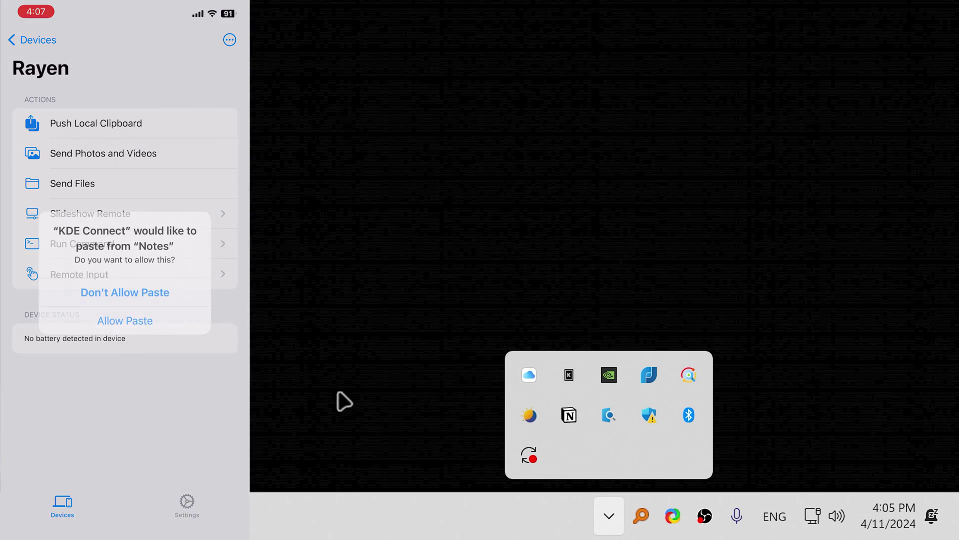
Select the text 'Test 2' in Notepad and copy it to the clipboard.
{"action": "left_click", "coordinate": [344, 401]}
{"action": "key", "text": "super+v"}
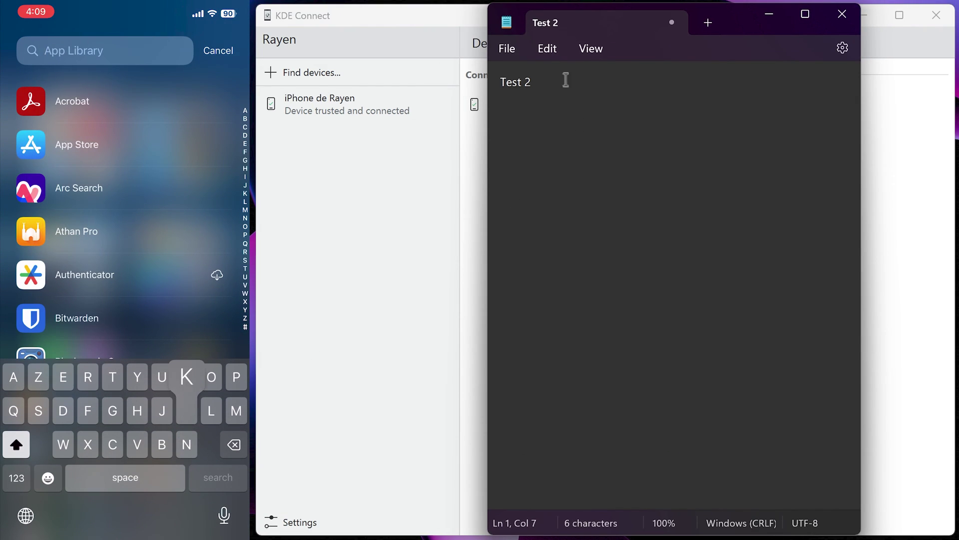
{"action": "left_click_drag", "start_coordinate": [565, 80], "coordinate": [501, 82]}
{"action": "right_click", "coordinate": [516, 83]}
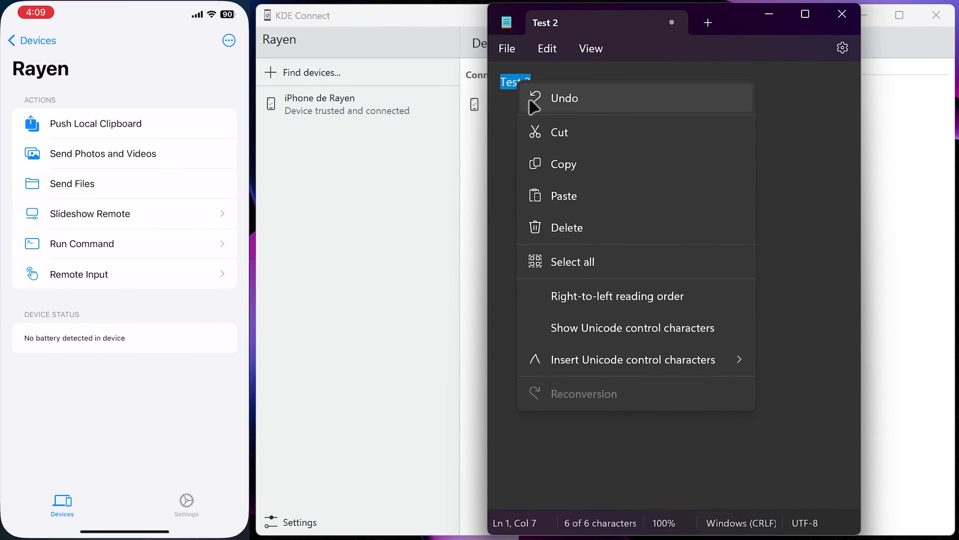
{"action": "left_click", "coordinate": [544, 177]}
Send the clipboard to the iPhone via KDE Connect and paste it on a new line in Notes.
{"action": "left_click", "coordinate": [595, 122]}
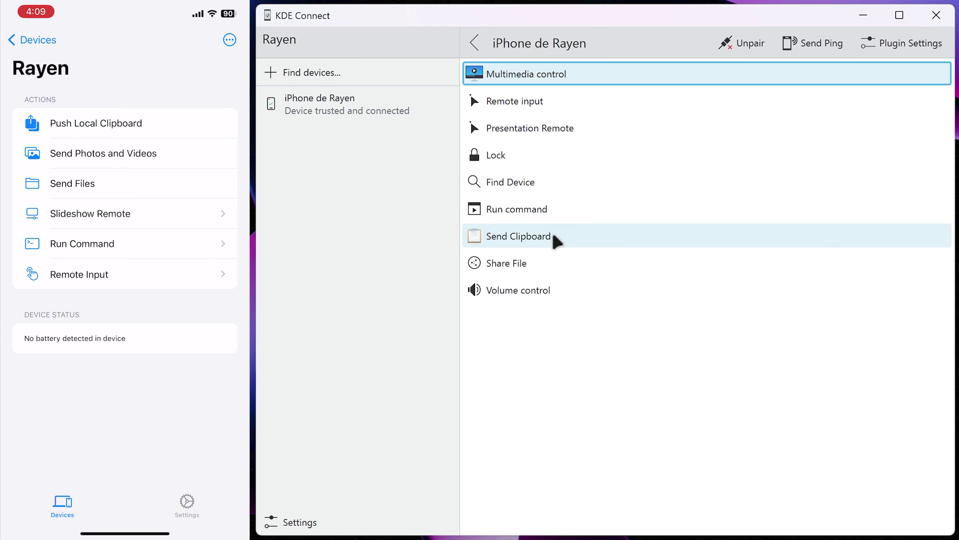
{"action": "left_click", "coordinate": [555, 239]}
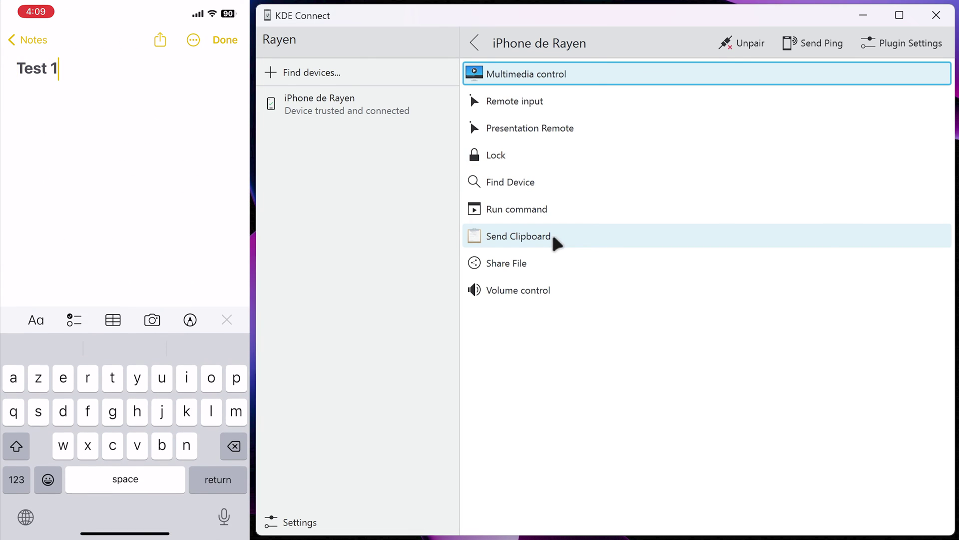
{"action": "key", "text": "Return"}
{"action": "key", "text": "ctrl+v"}
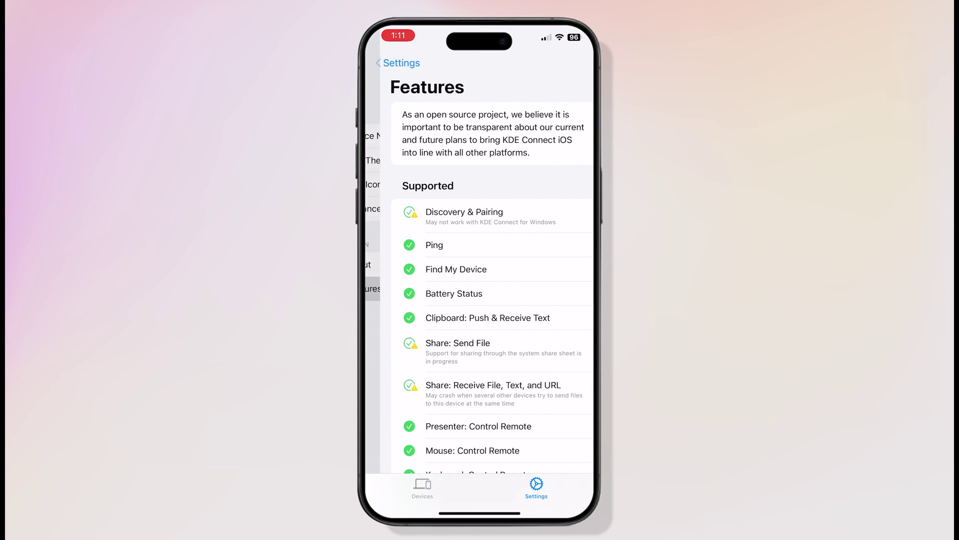
{"action": "scroll", "coordinate": [479, 275], "scroll_direction": "down", "scroll_amount": 7}
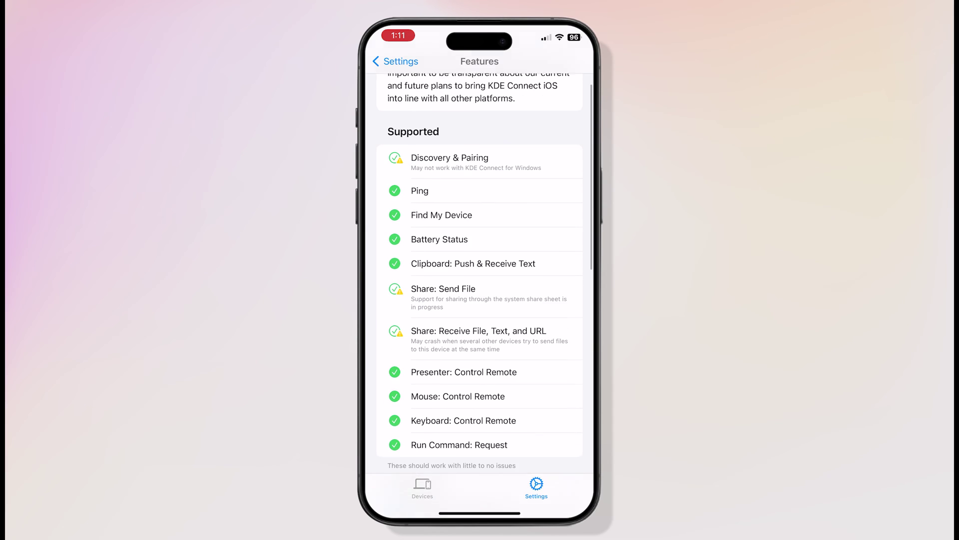
{"action": "scroll", "coordinate": [480, 275], "scroll_direction": "down", "scroll_amount": 8}
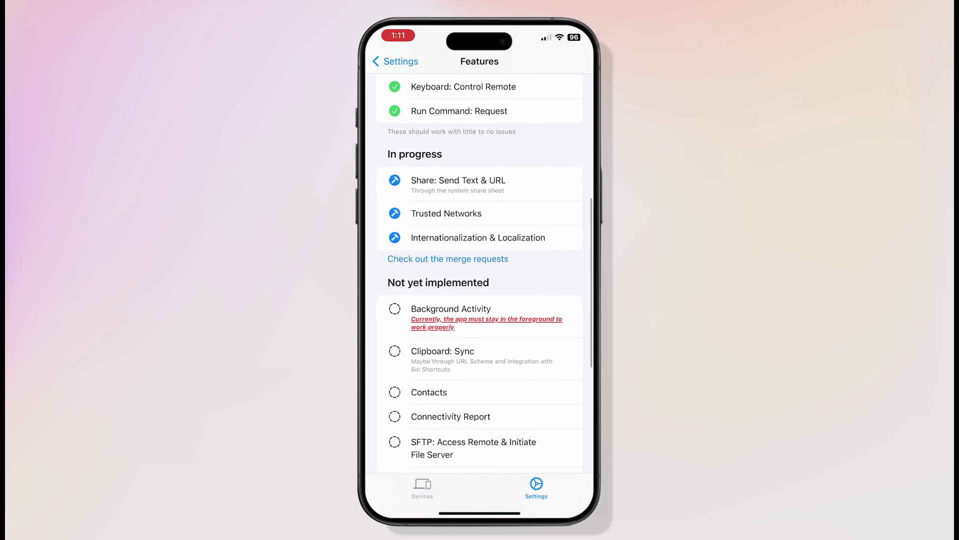
{"action": "scroll", "coordinate": [480, 275], "scroll_direction": "up", "scroll_amount": 3}
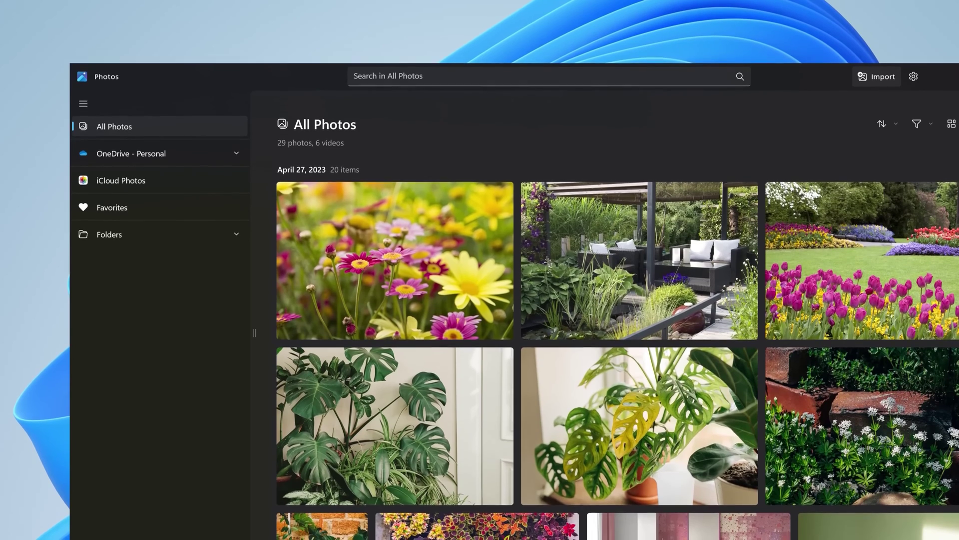
Start connecting iCloud from Microsoft Photos and sign in with the Apple ID.
{"action": "left_click", "coordinate": [178, 182]}
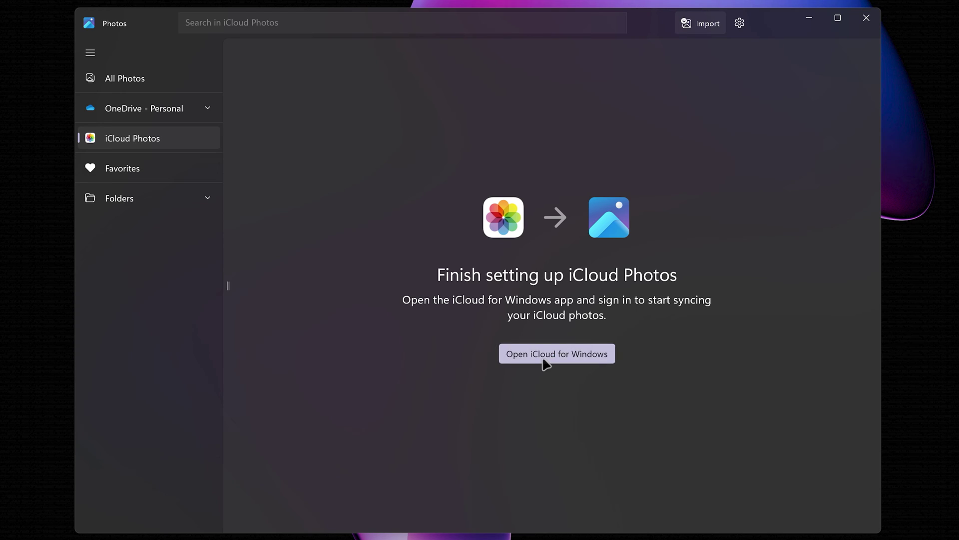
{"action": "left_click", "coordinate": [543, 358]}
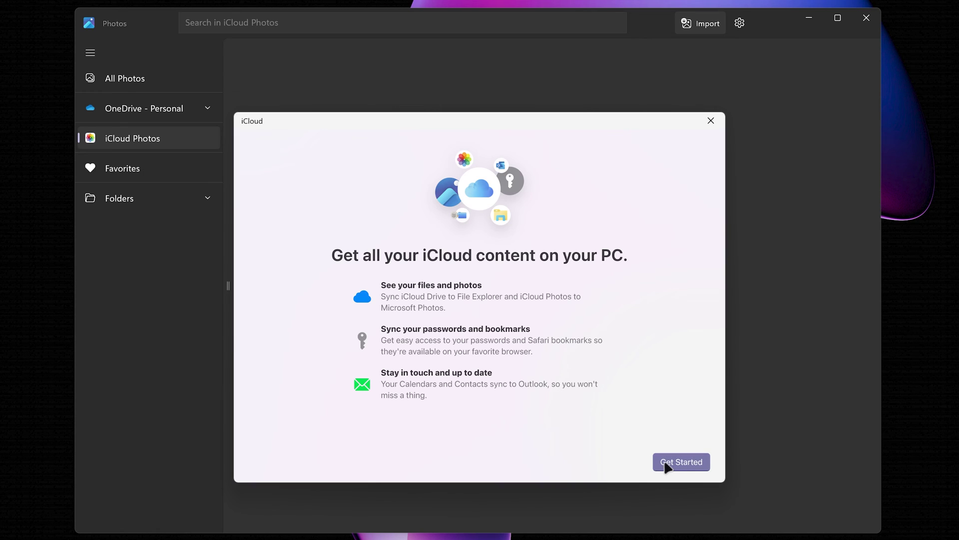
{"action": "left_click", "coordinate": [666, 463]}
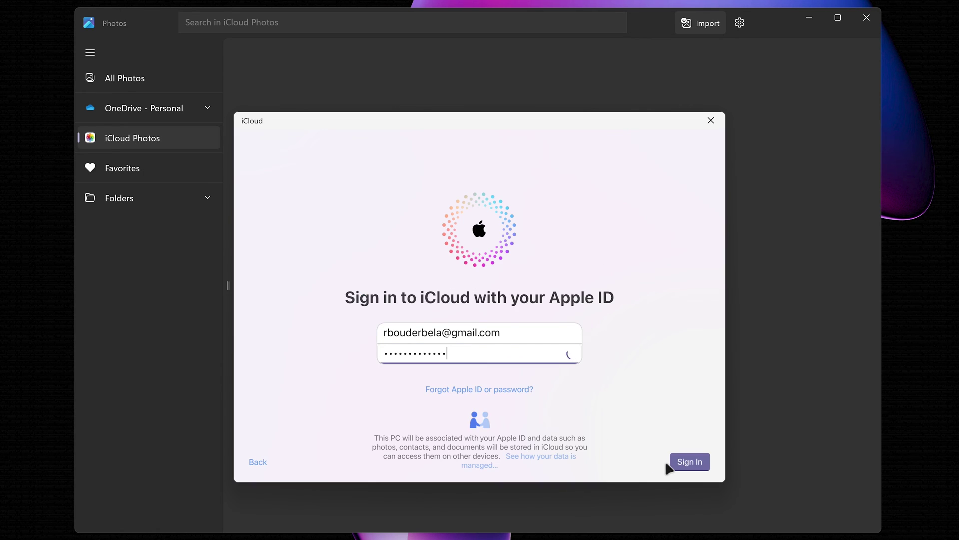
{"action": "left_click", "coordinate": [670, 463]}
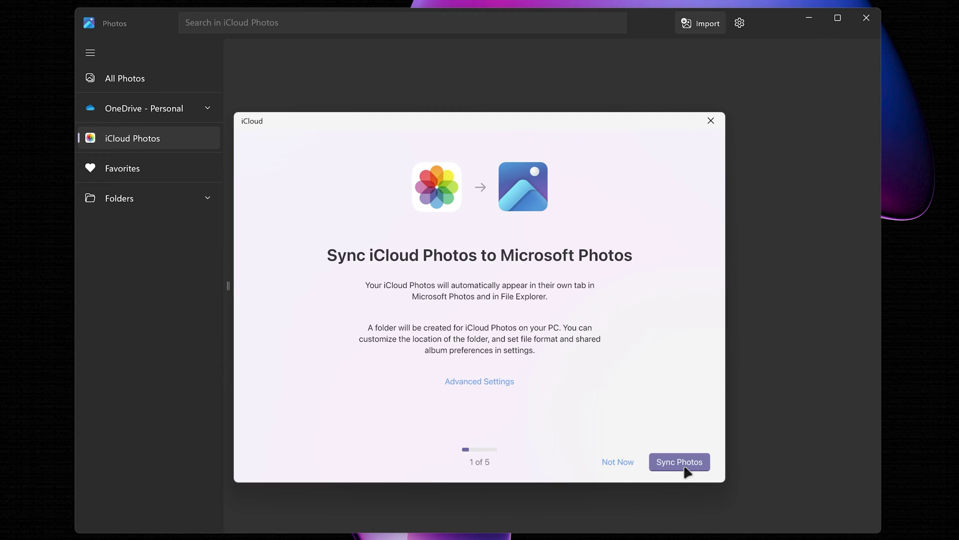
Enable iCloud Photos and iCloud Drive sync, skip passwords, bookmarks and calendars, and finish setup.
{"action": "left_click", "coordinate": [684, 467]}
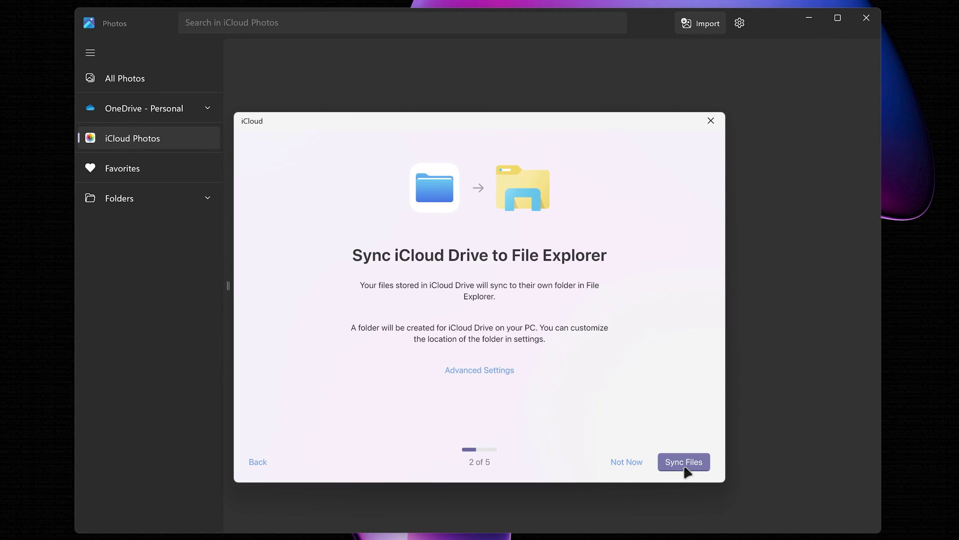
{"action": "left_click", "coordinate": [624, 464]}
{"action": "left_click", "coordinate": [621, 462]}
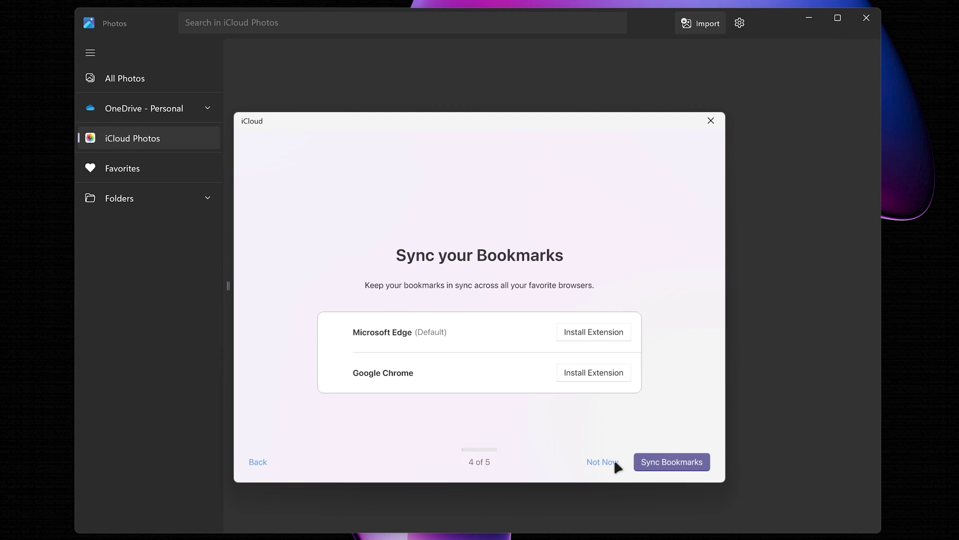
{"action": "left_click", "coordinate": [615, 463]}
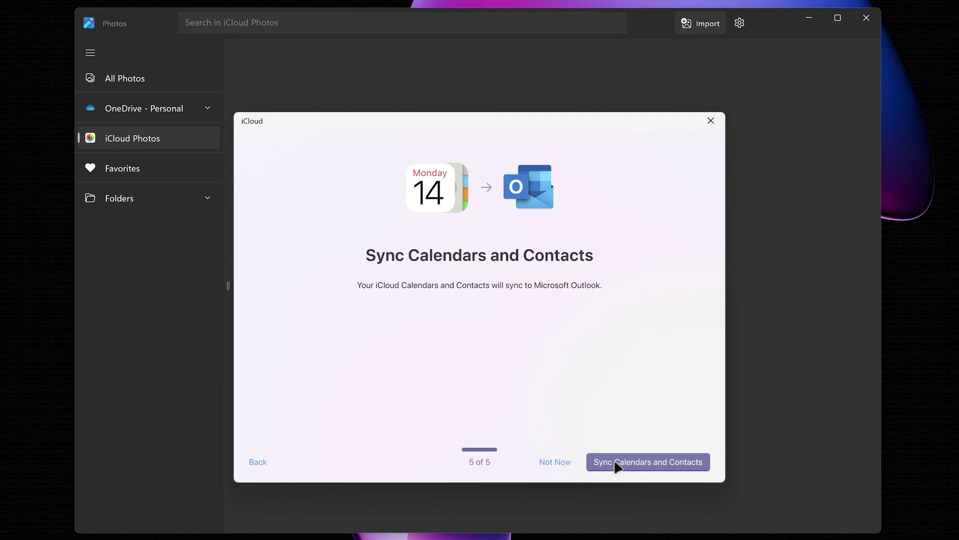
{"action": "left_click", "coordinate": [563, 466]}
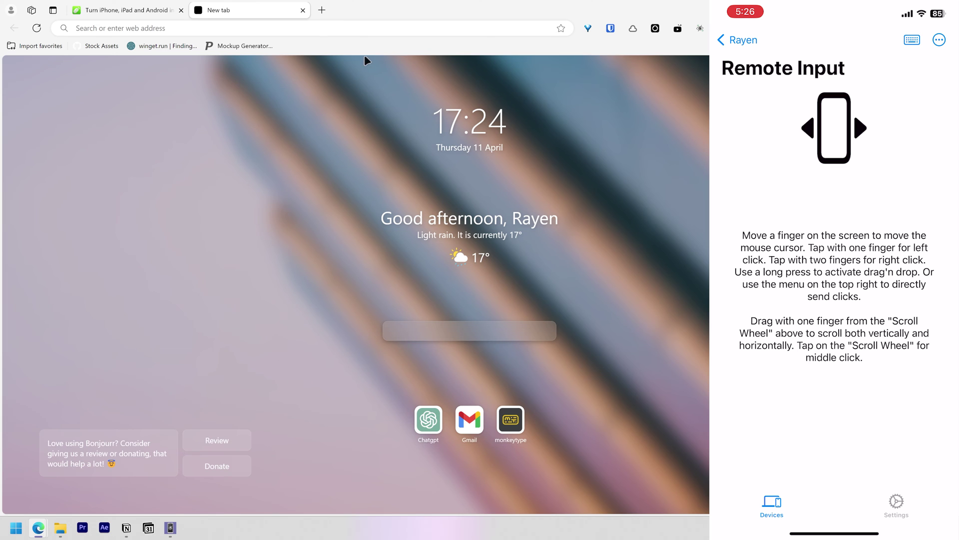
From the phone's remote input, open then close a browser tab and type 'kde co' into the search box.
{"action": "left_click", "coordinate": [322, 10]}
{"action": "left_click", "coordinate": [303, 10]}
{"action": "left_click", "coordinate": [435, 330]}
{"action": "type", "text": "kde co"}
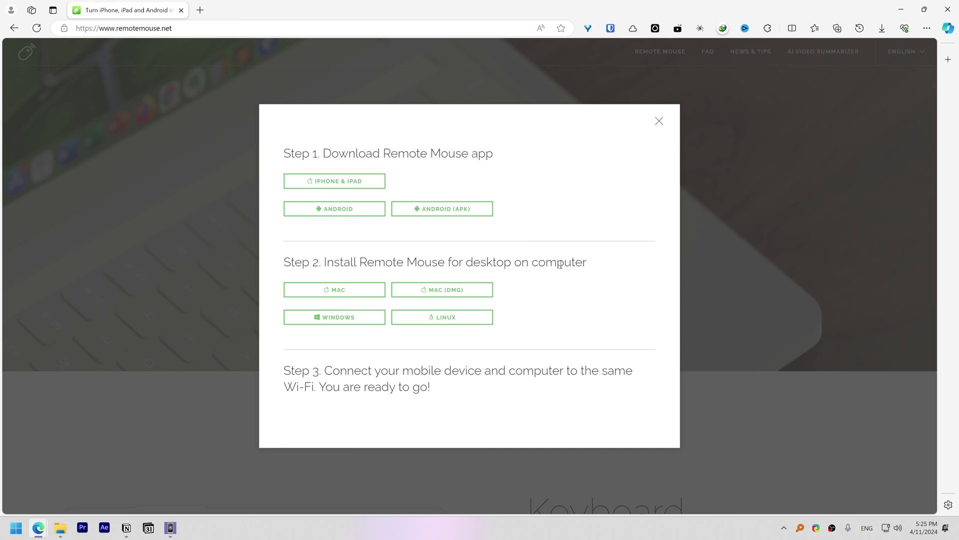
Download the Windows version of Remote Mouse from remotemouse.net, extract the zip and run the installer.
{"action": "left_click_drag", "start_coordinate": [589, 263], "coordinate": [446, 268]}
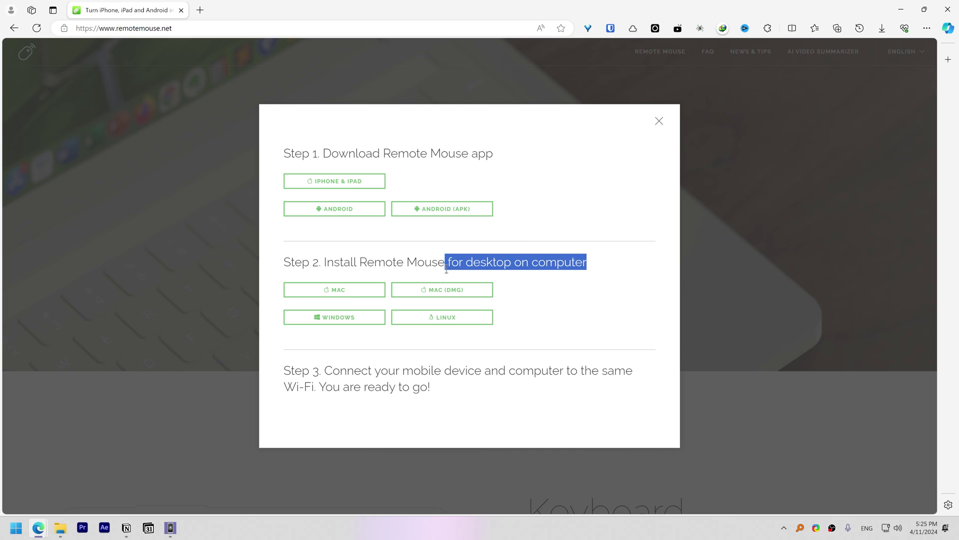
{"action": "left_click", "coordinate": [331, 319]}
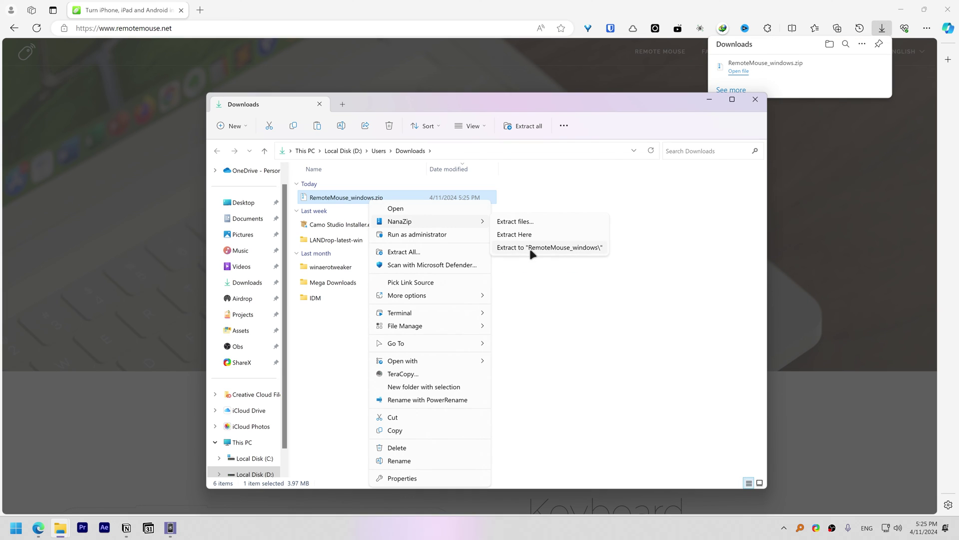
{"action": "left_click", "coordinate": [530, 248]}
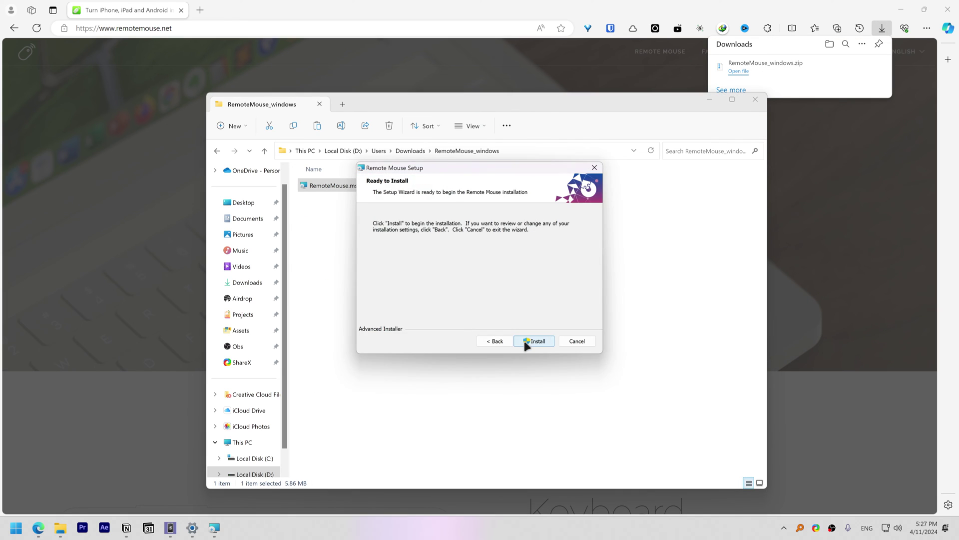
{"action": "left_click", "coordinate": [525, 340]}
Search for 'remote mo' and launch Remote Mouse, fixing the mistyped search text.
{"action": "key", "text": "super"}
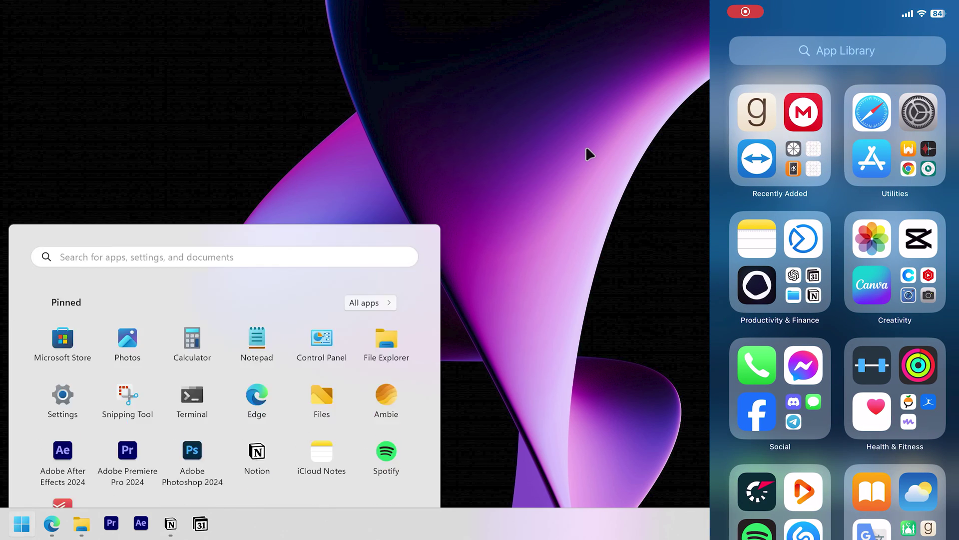
{"action": "type", "text": "remotReo"}
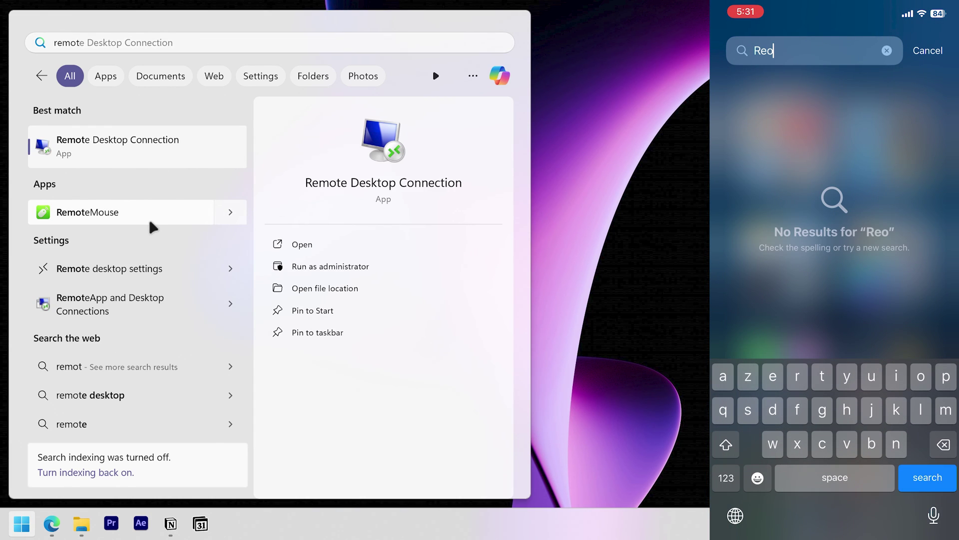
{"action": "key", "text": "Escape"}
{"action": "key", "text": "BackSpace"}
{"action": "type", "text": "mo"}
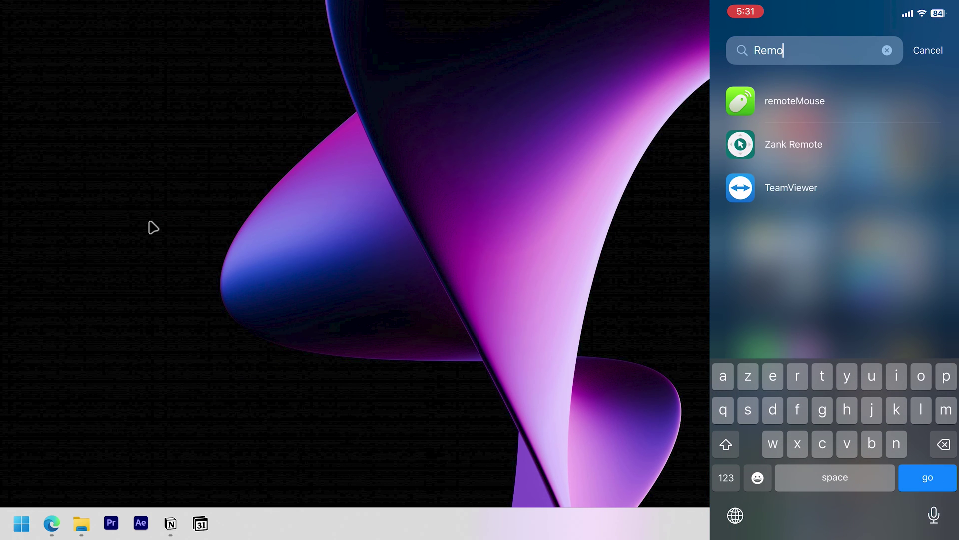
{"action": "key", "text": "Return"}
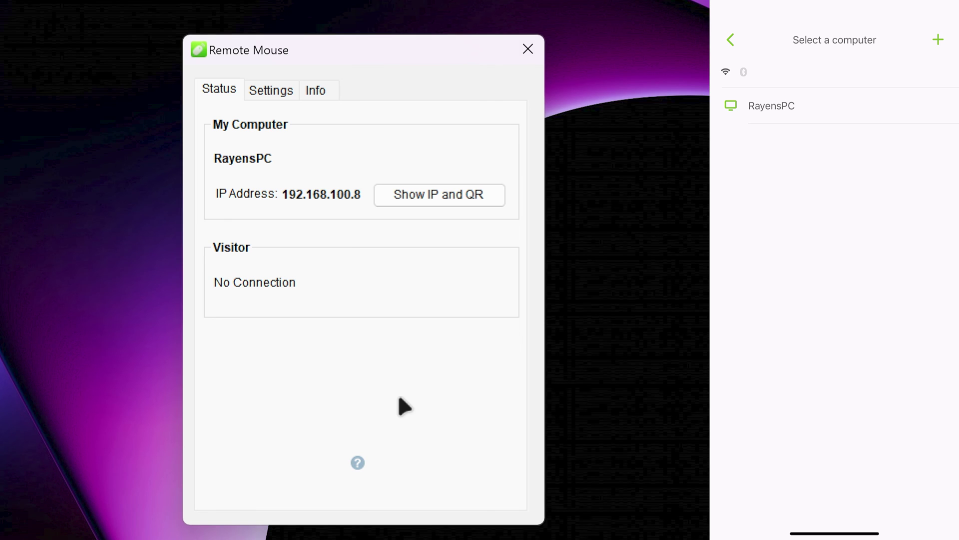
Try the QR-code option, show the PC's IP and QR code, then connect by IP to 192.168.100.8.
{"action": "left_click", "coordinate": [939, 40]}
{"action": "left_click", "coordinate": [791, 143]}
{"action": "left_click", "coordinate": [874, 321]}
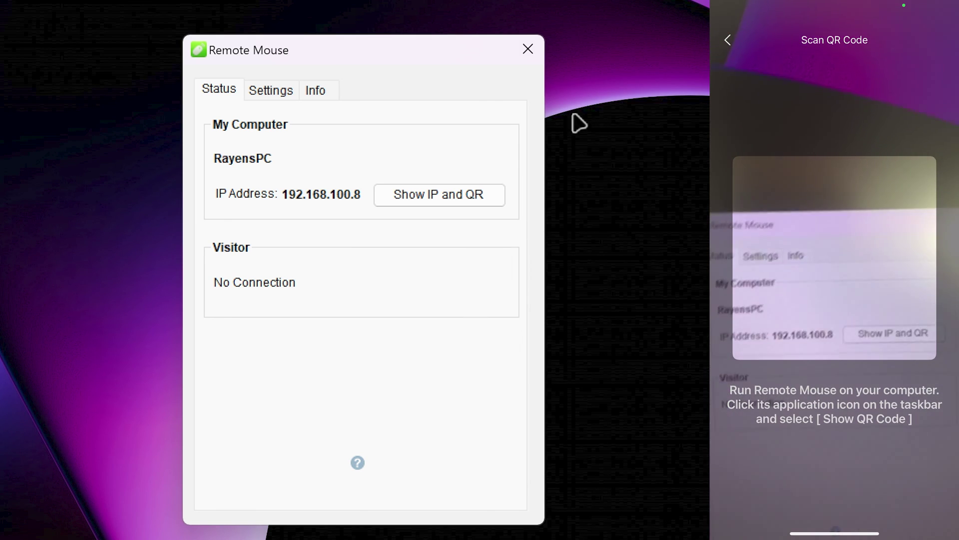
{"action": "left_click", "coordinate": [449, 187]}
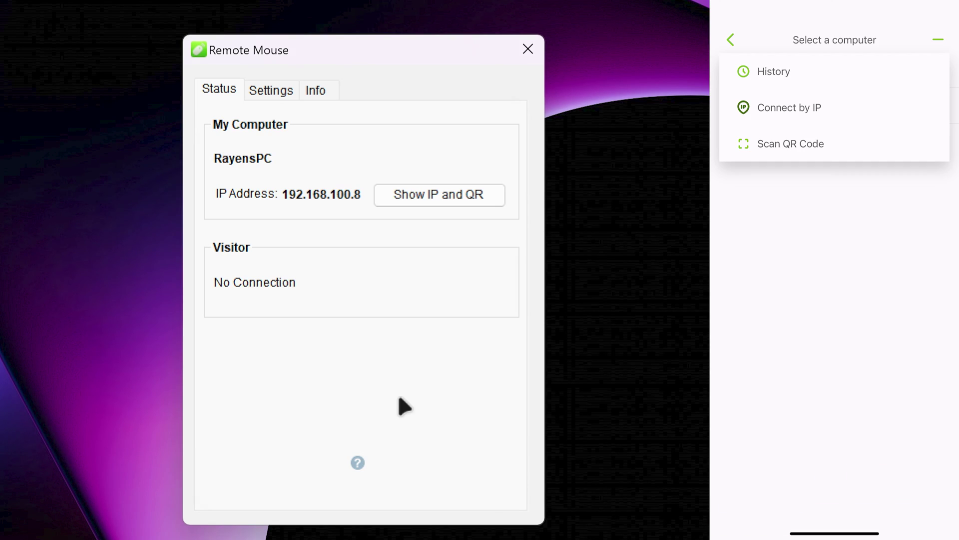
{"action": "left_click", "coordinate": [789, 107]}
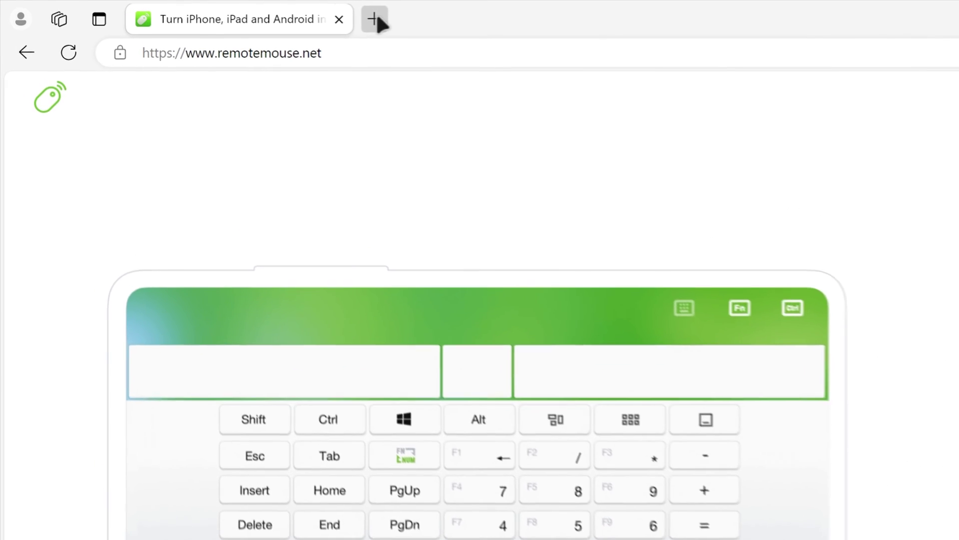
From the phone touchpad, open a new Edge tab, open and dismiss its tab menu, then maximize and restore the window.
{"action": "left_click", "coordinate": [199, 10]}
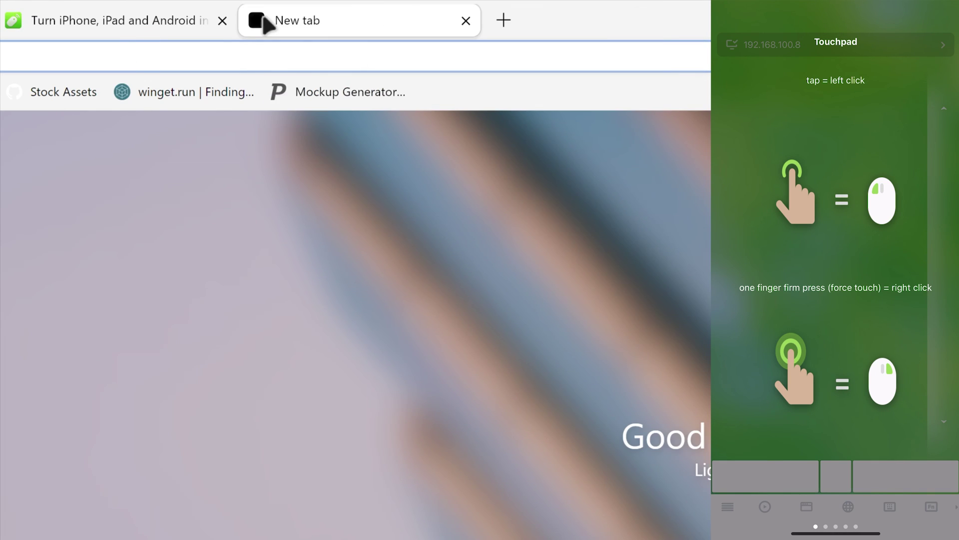
{"action": "right_click", "coordinate": [403, 24]}
{"action": "left_click", "coordinate": [261, 25]}
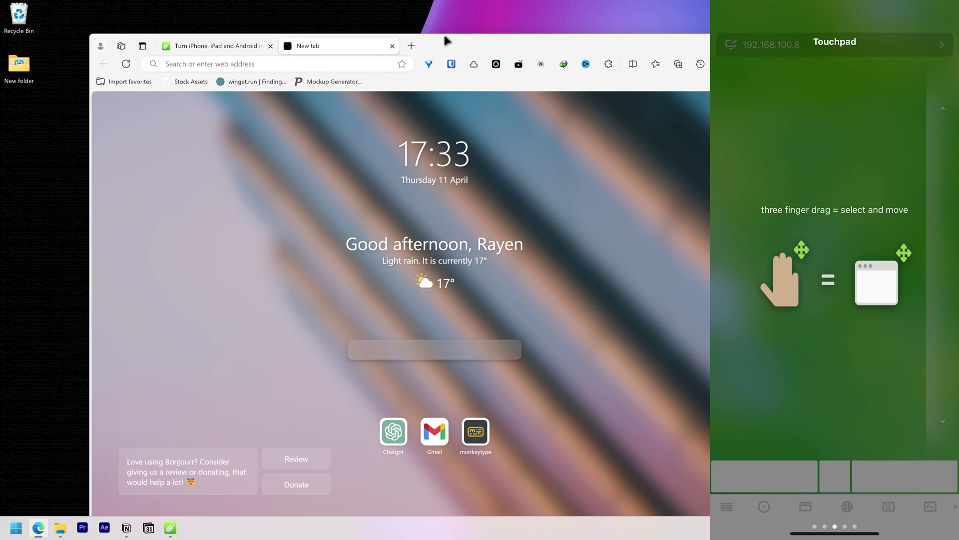
{"action": "left_click_drag", "start_coordinate": [447, 40], "coordinate": [550, 1]}
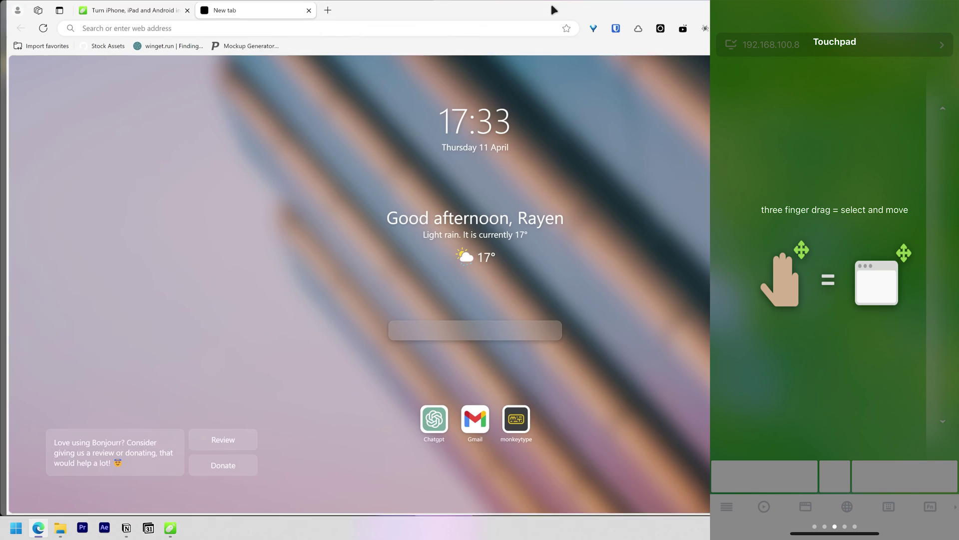
{"action": "left_click_drag", "start_coordinate": [514, 5], "coordinate": [478, 47]}
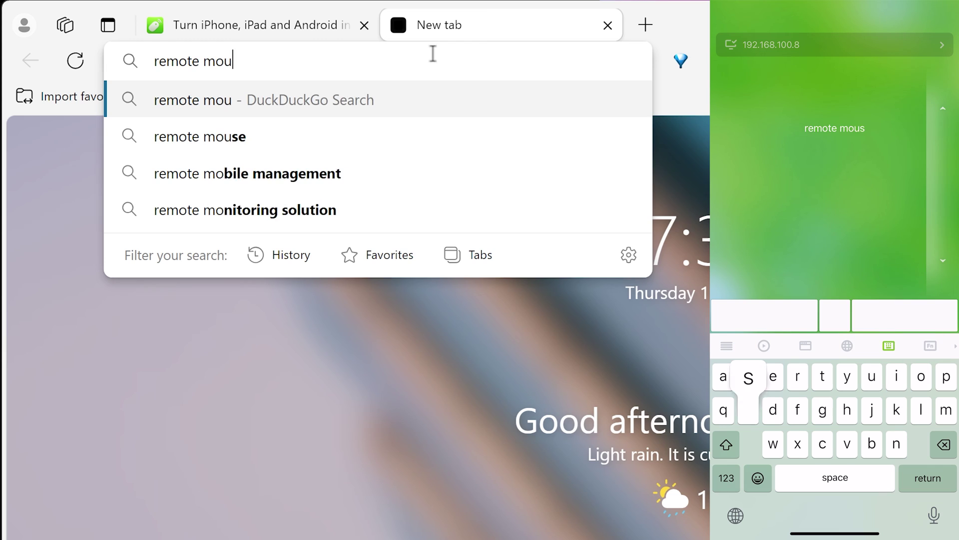
Finish and submit the 'remote mouse' search from the phone keyboard, then launch Chrome from the phone.
{"action": "type", "text": "se"}
{"action": "key", "text": "Return"}
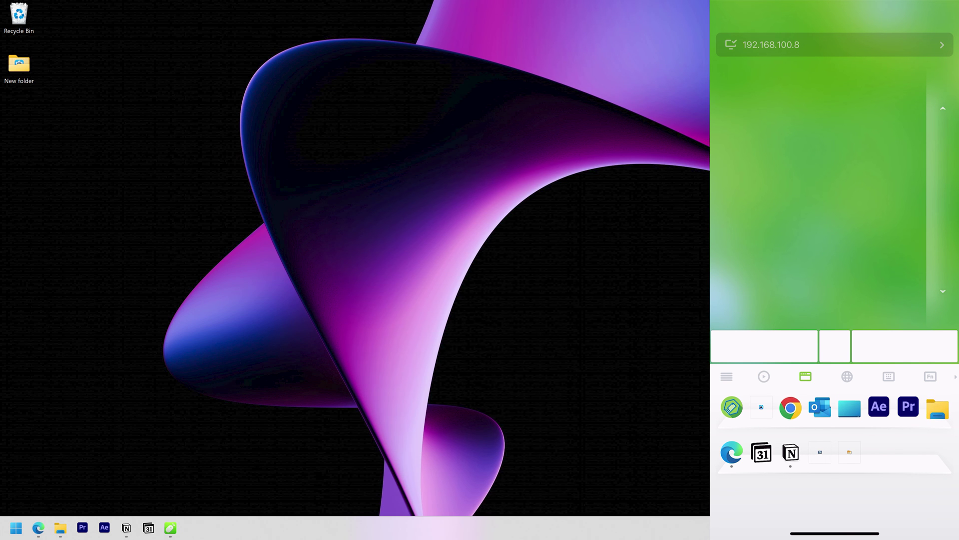
{"action": "left_click", "coordinate": [791, 407]}
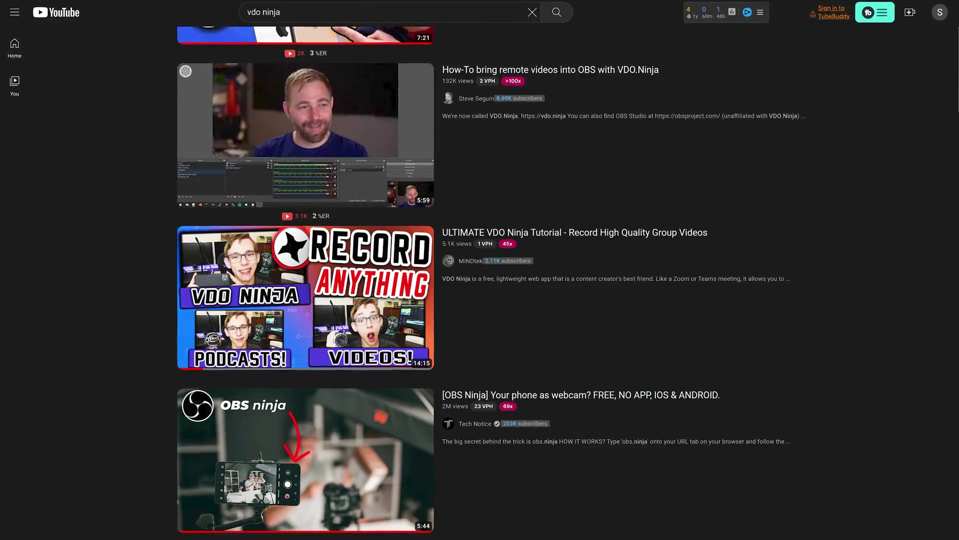
Scroll down through the YouTube 'vdo ninja' results to see more VDO.Ninja guides.
{"action": "scroll", "coordinate": [306, 280], "scroll_direction": "down", "scroll_amount": 5}
{"action": "scroll", "coordinate": [306, 280], "scroll_direction": "down", "scroll_amount": 3}
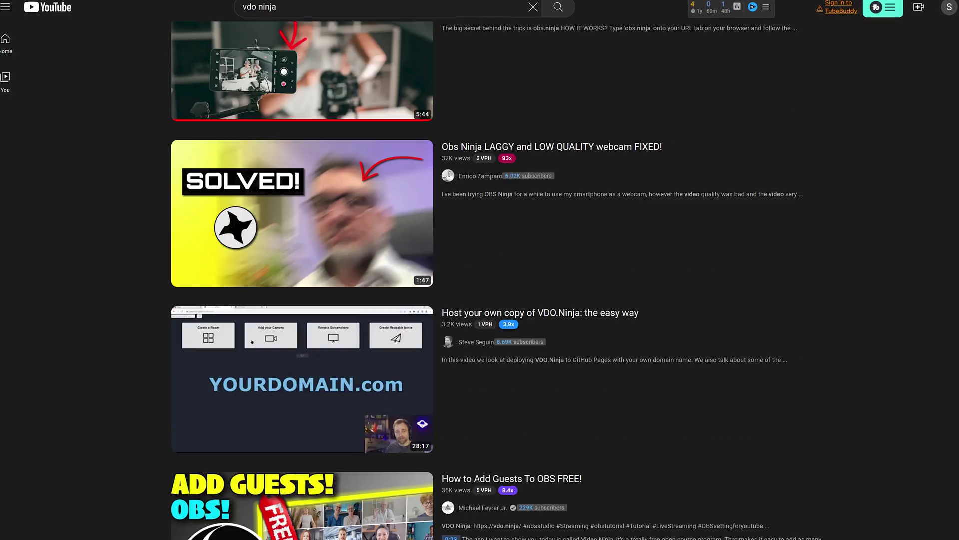